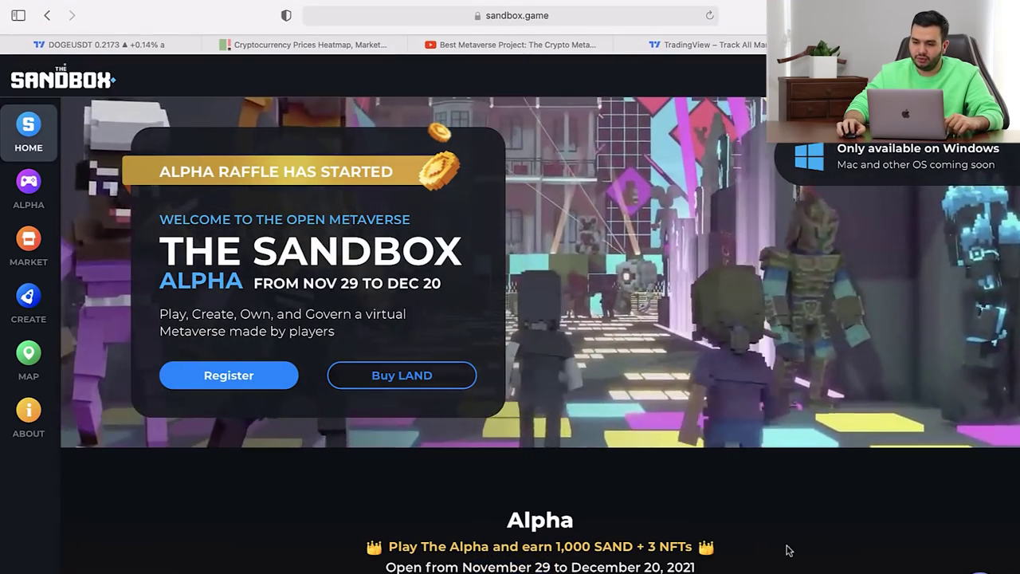
Highlight and then clear the Alpha heading and the November 29 start date text.
scroll(787, 550, down, 1)
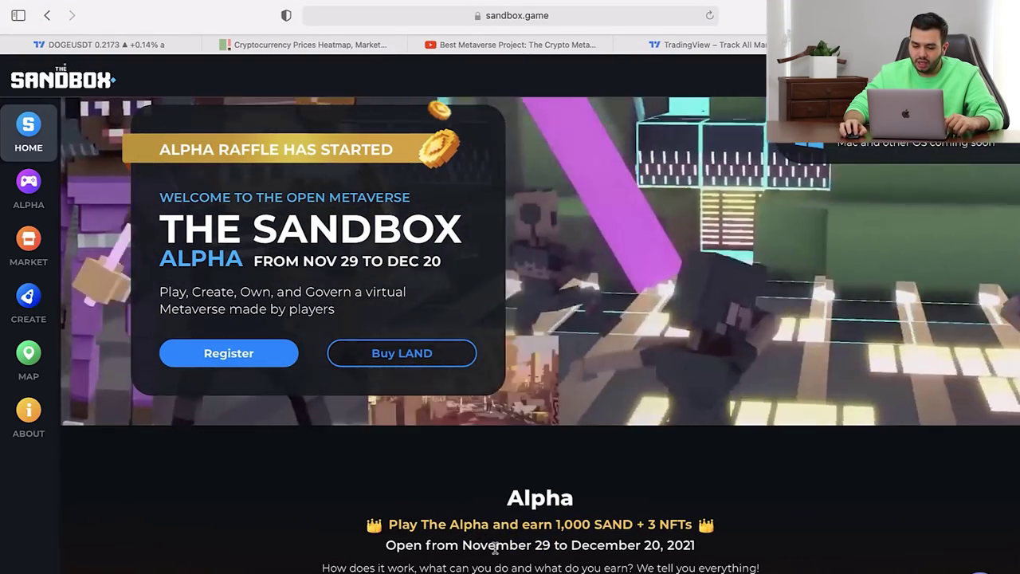
drag(462, 545, 535, 546)
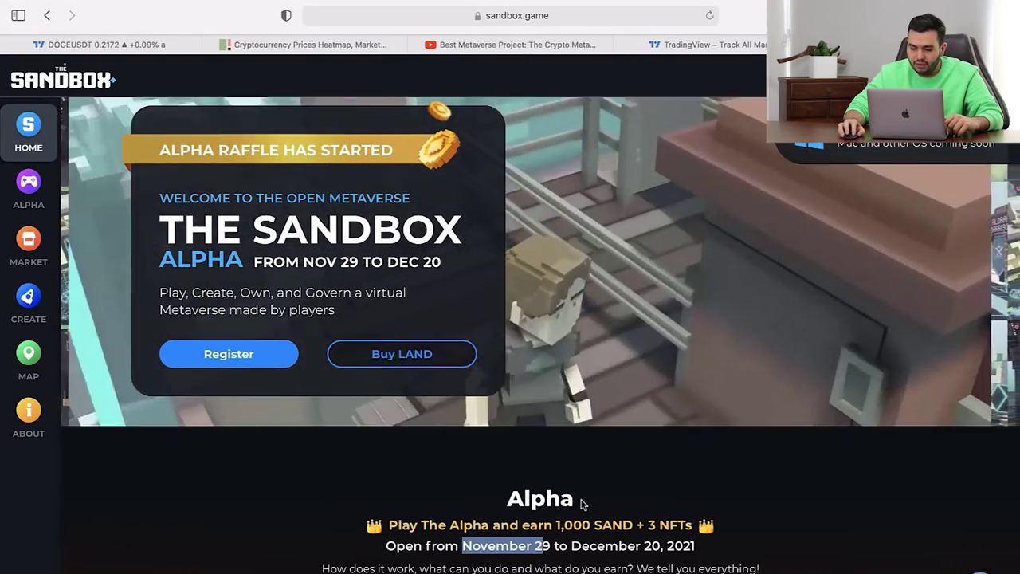
drag(580, 503, 510, 506)
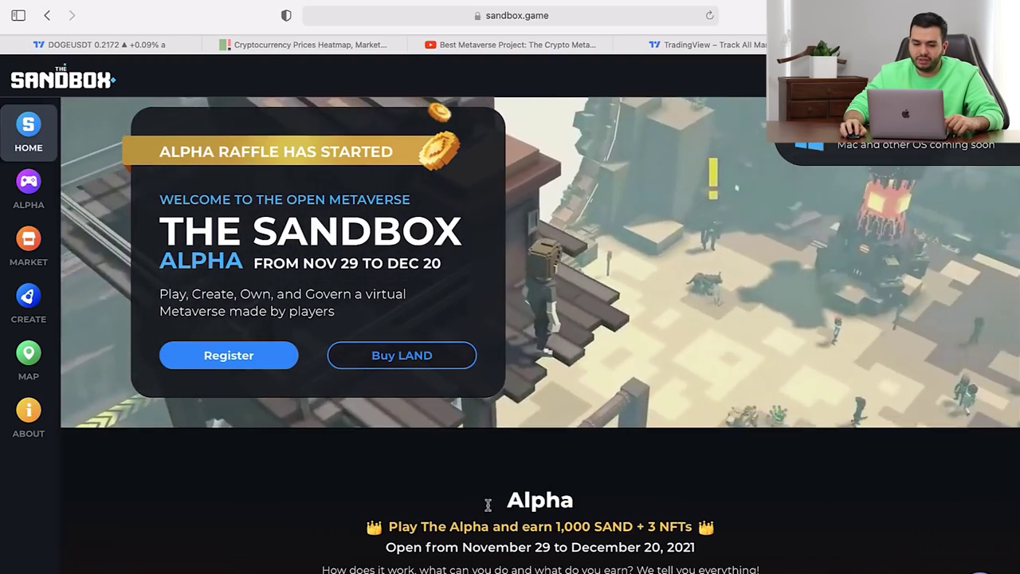
click(488, 510)
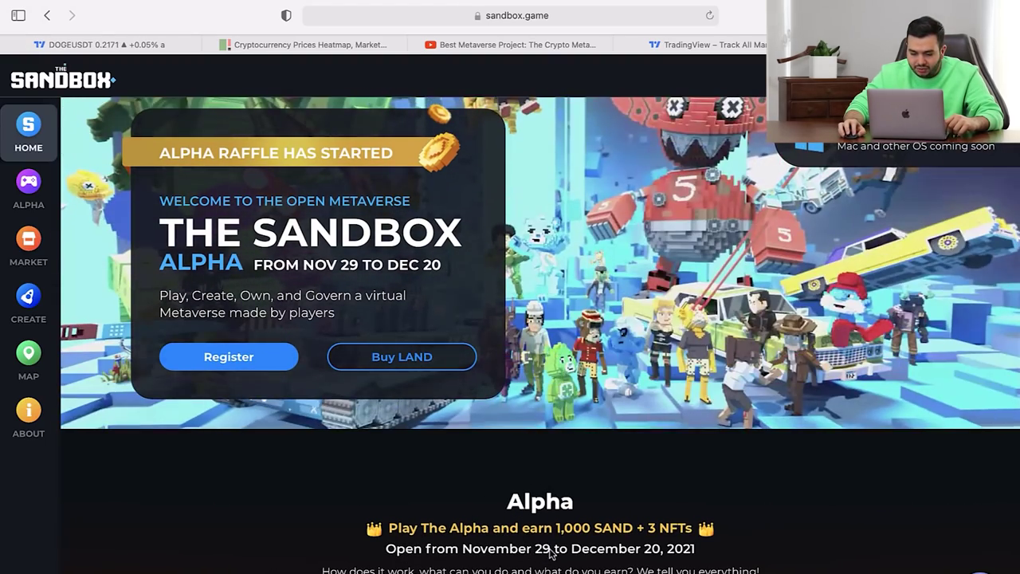
drag(550, 555, 502, 551)
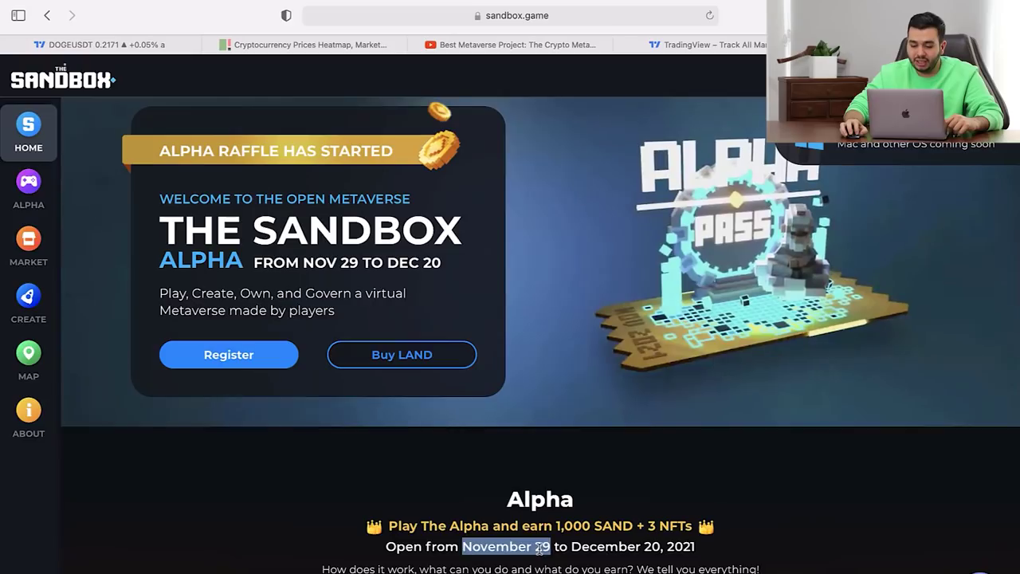
click(539, 549)
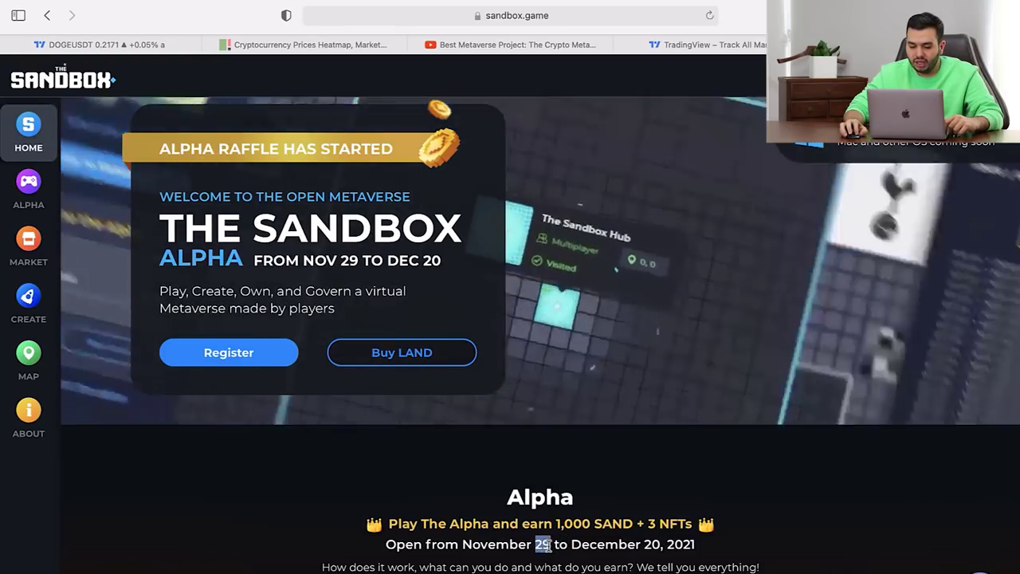
drag(544, 544, 555, 546)
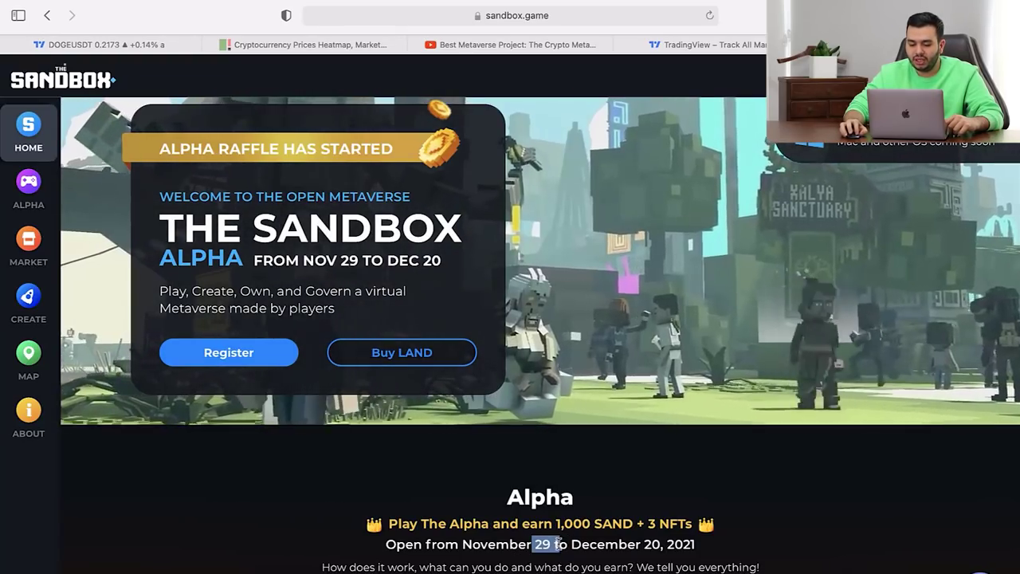
click(545, 548)
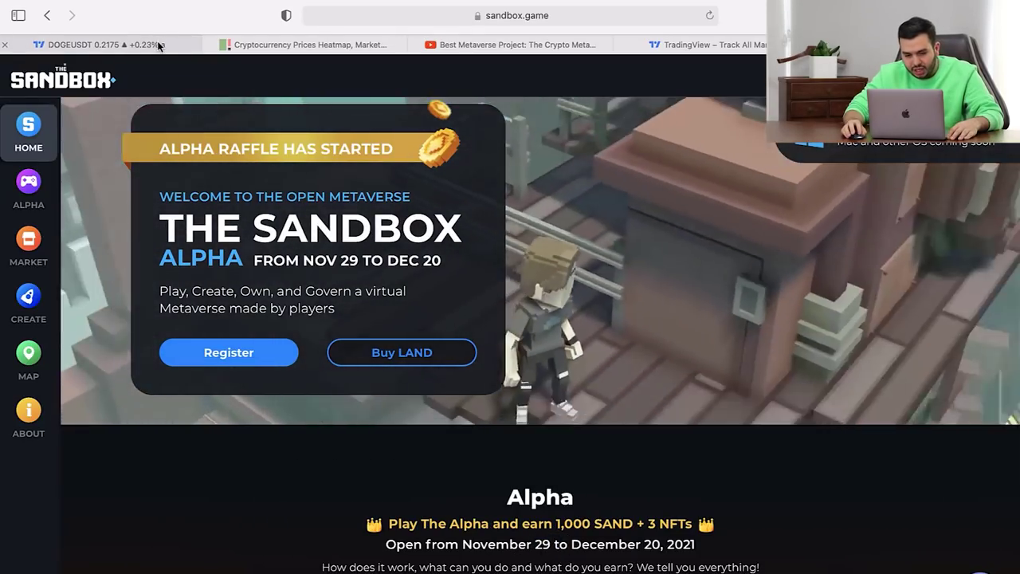
Show the DOGEUSDT daily chart and move its red vertical line from 06 May to 07 May.
click(159, 45)
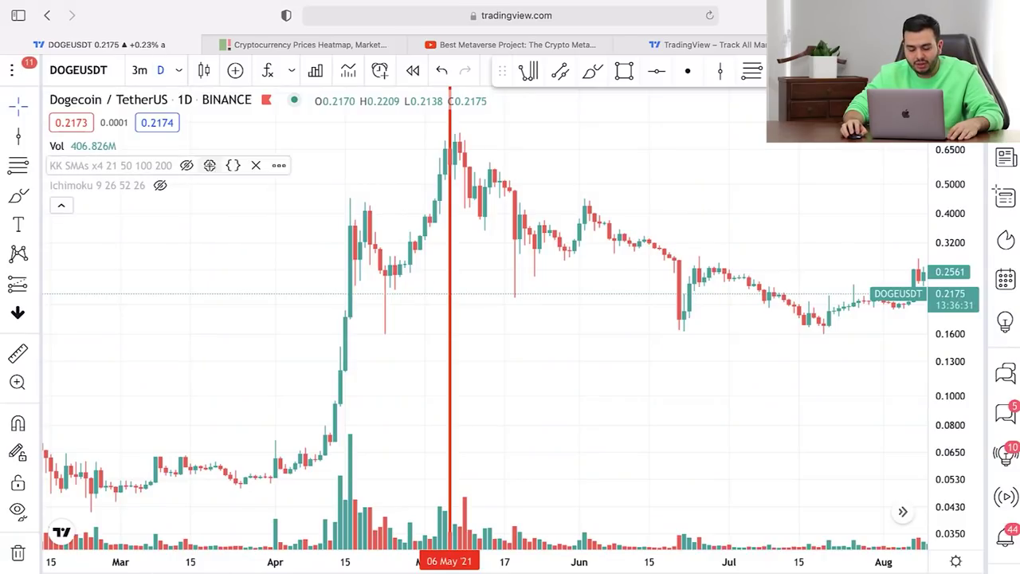
drag(414, 278, 490, 278)
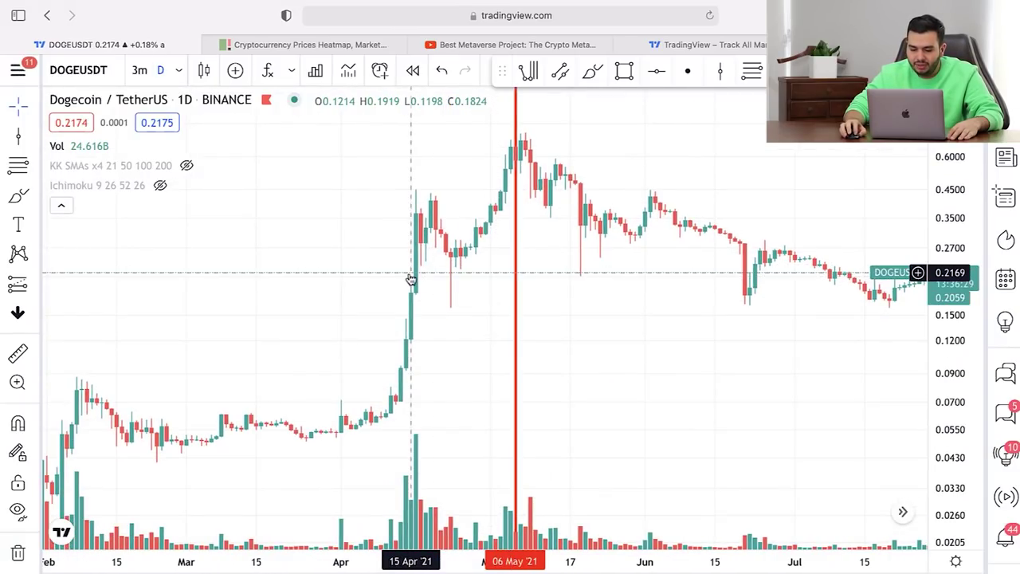
scroll(425, 273, up, 3)
drag(380, 236, 387, 230)
Brush-sketch the rally to the May peak and the drop after it, then remove all sketches.
scroll(362, 251, down, 3)
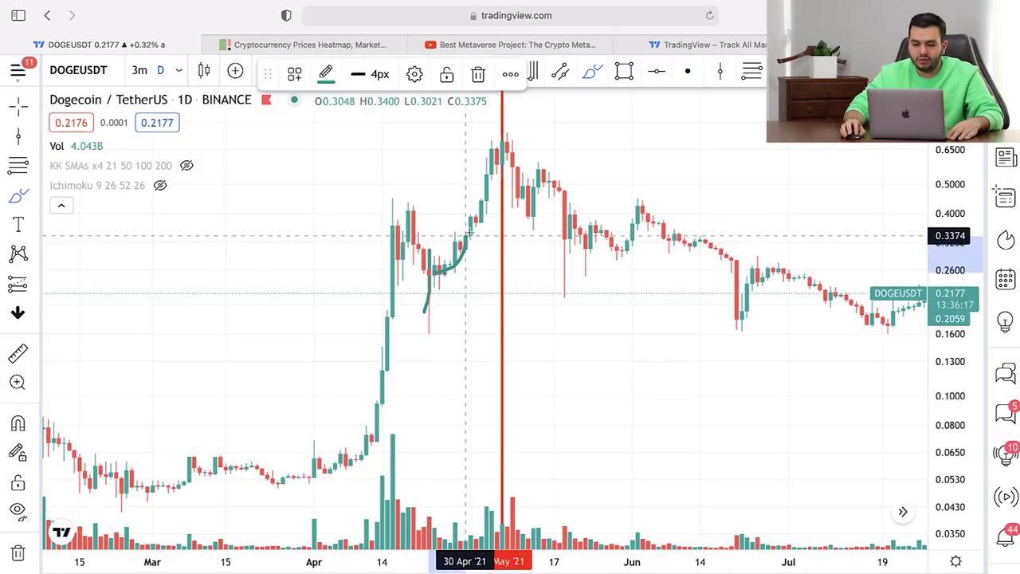
drag(466, 237, 487, 177)
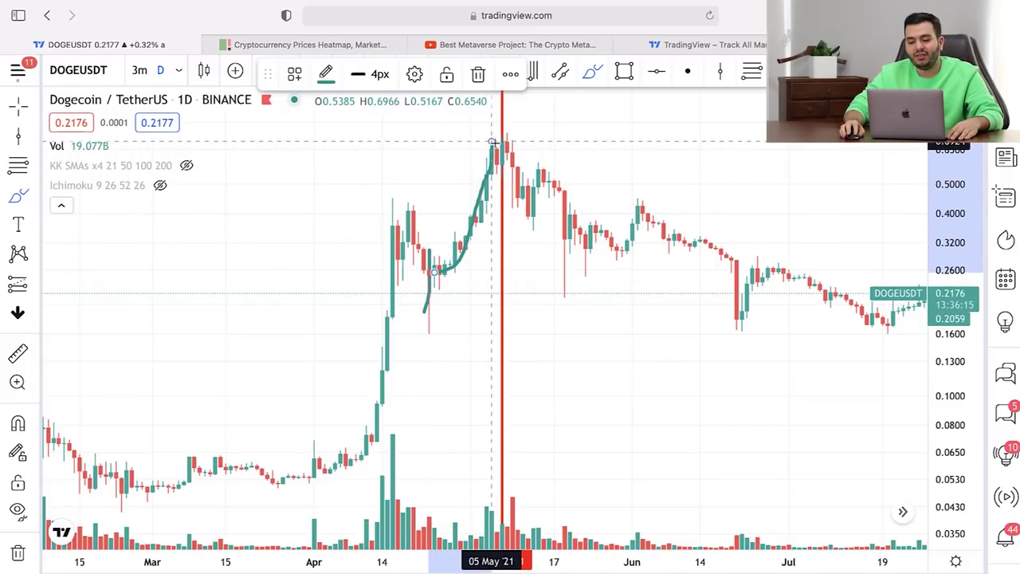
mouse_move(470, 144)
mouse_down()
mouse_move(503, 143)
mouse_move(574, 265)
mouse_up()
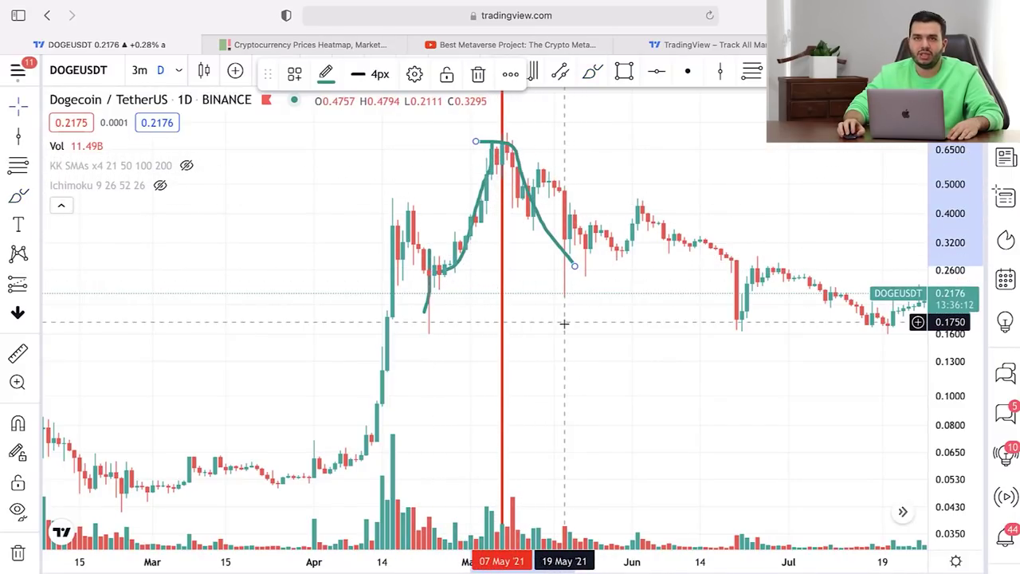
click(17, 552)
Switch back to the plain cursor tool on the chart.
click(20, 142)
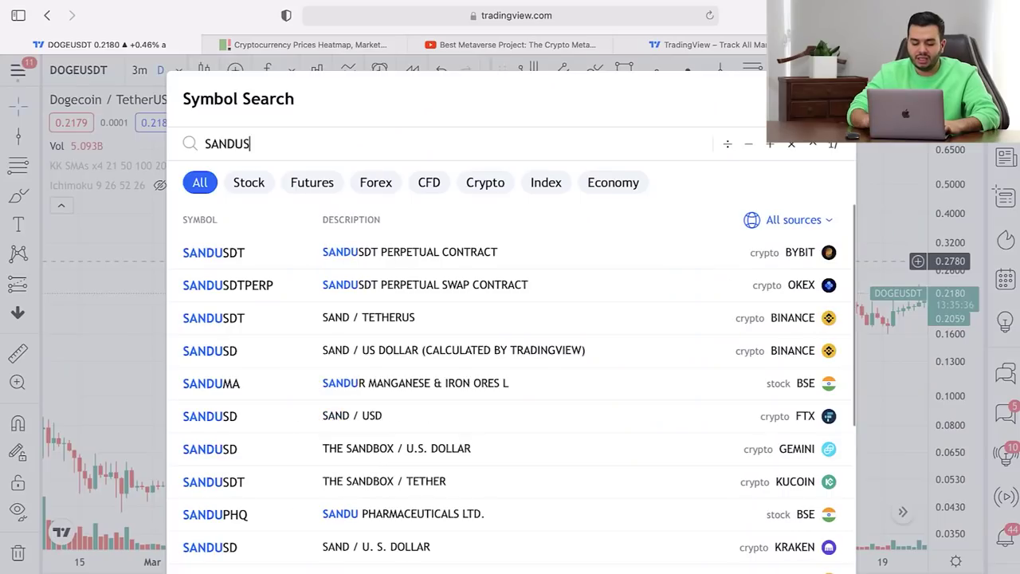
Complete the SANDUSDT search and open the Binance SAND / TetherUS chart.
text(DT)
click(270, 259)
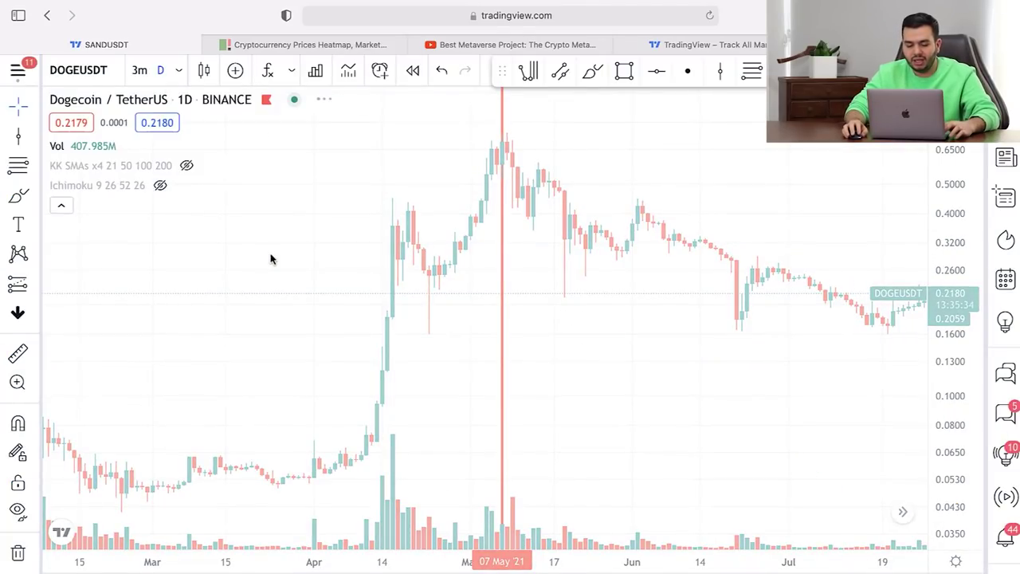
scroll(555, 391, down, 5)
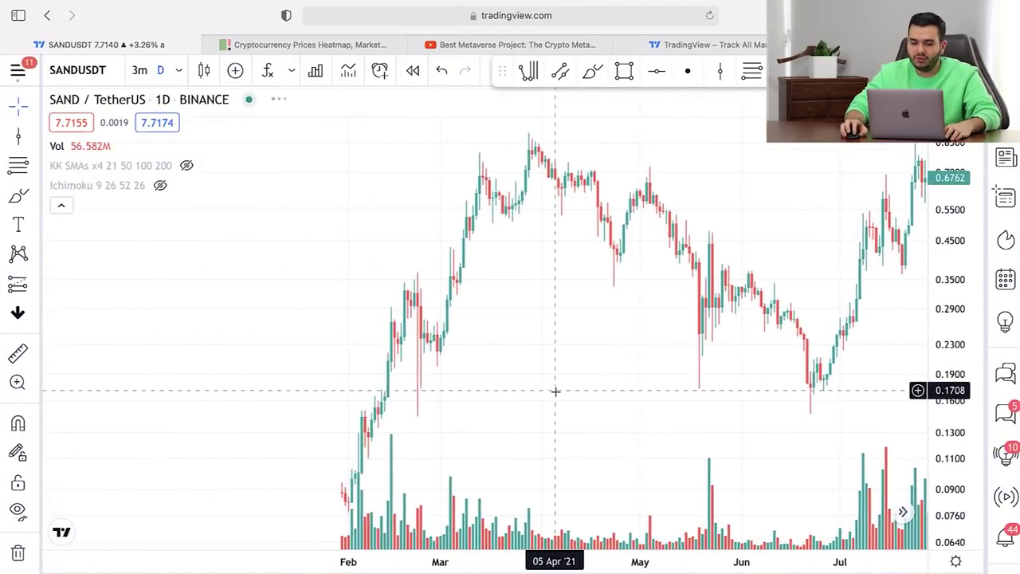
Zoom and pan out to show SAND's daily history from 2020 with room on the right.
drag(760, 391, 605, 391)
drag(692, 391, 521, 391)
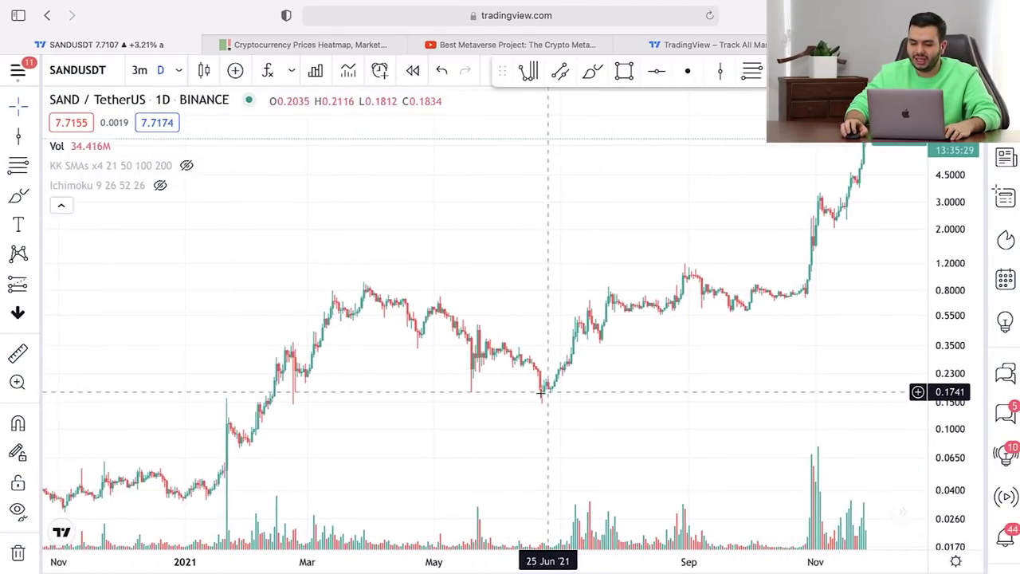
scroll(646, 393, down, 3)
drag(645, 393, 517, 398)
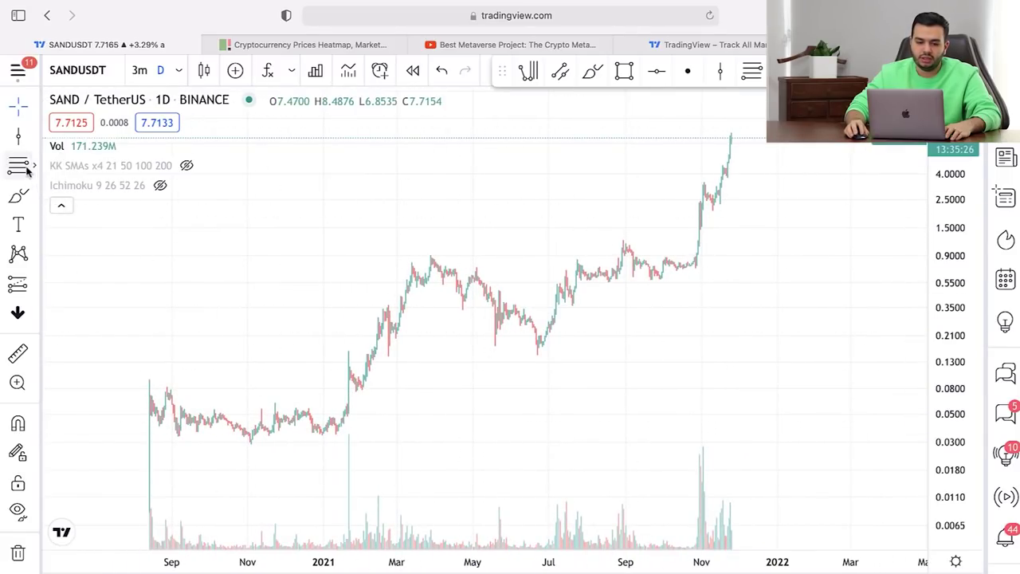
click(35, 139)
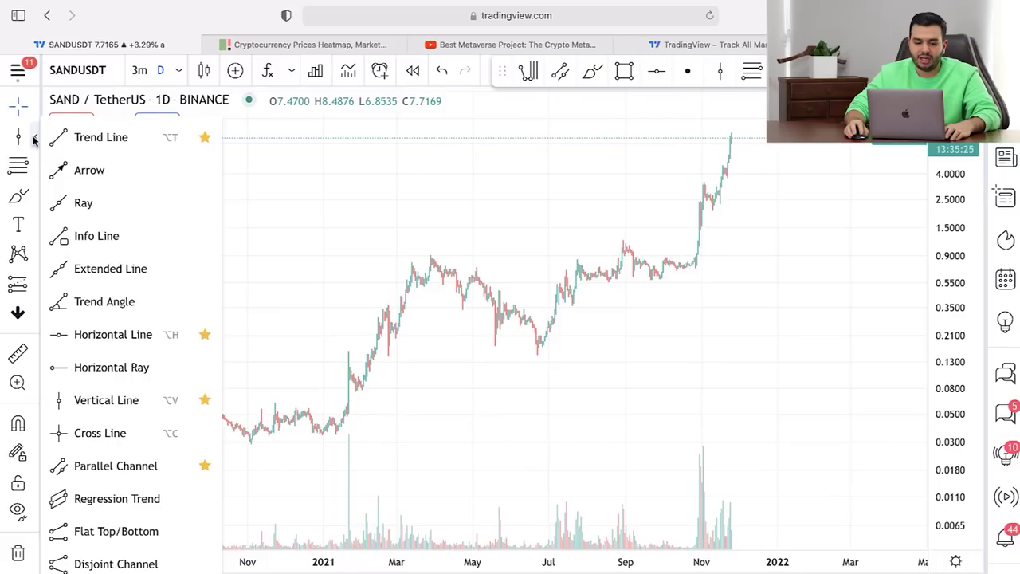
Draw an ascending parallel channel from the January 2021 low, widened to reach the highs.
click(127, 468)
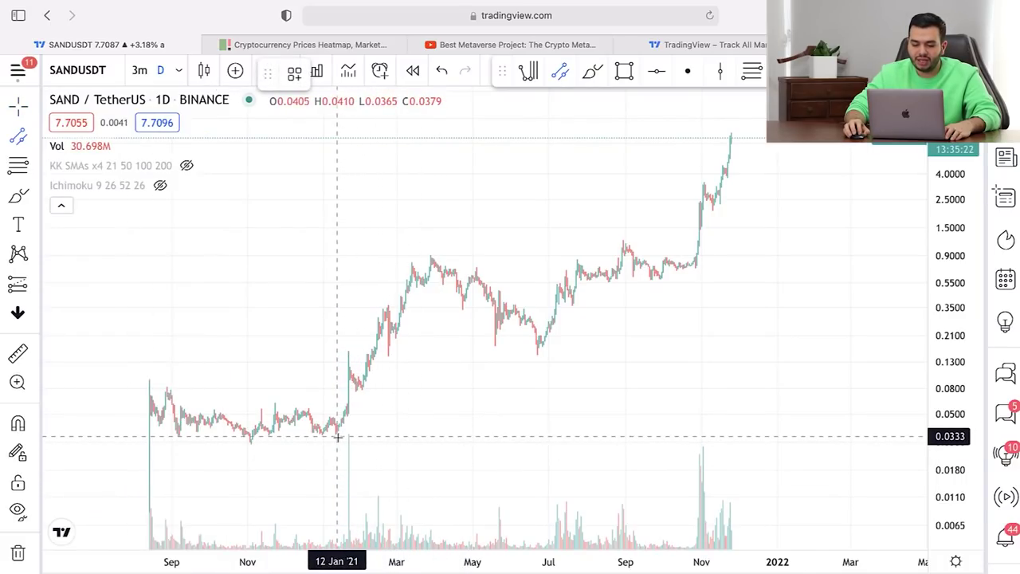
key(Escape)
click(18, 137)
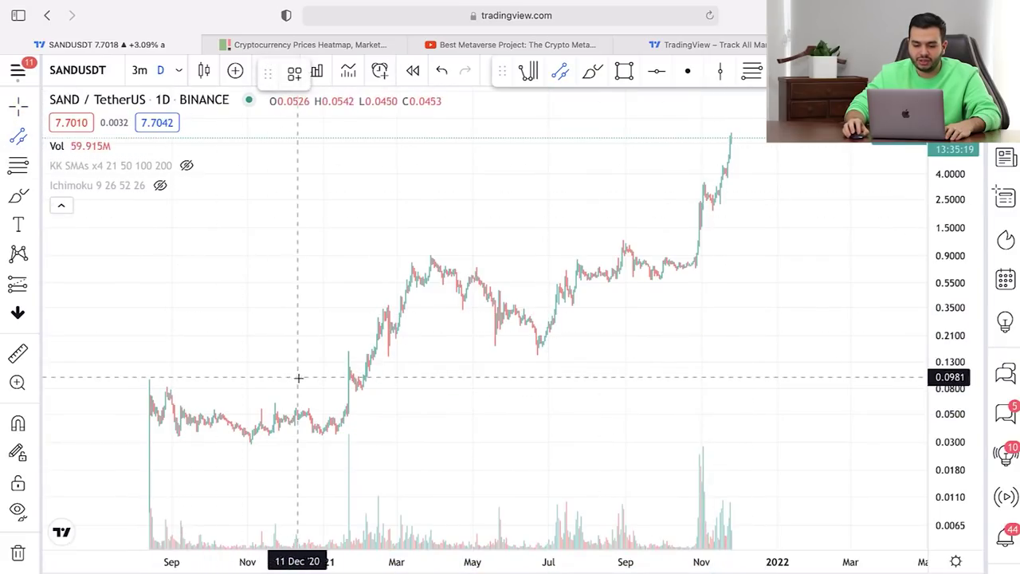
click(336, 435)
click(870, 224)
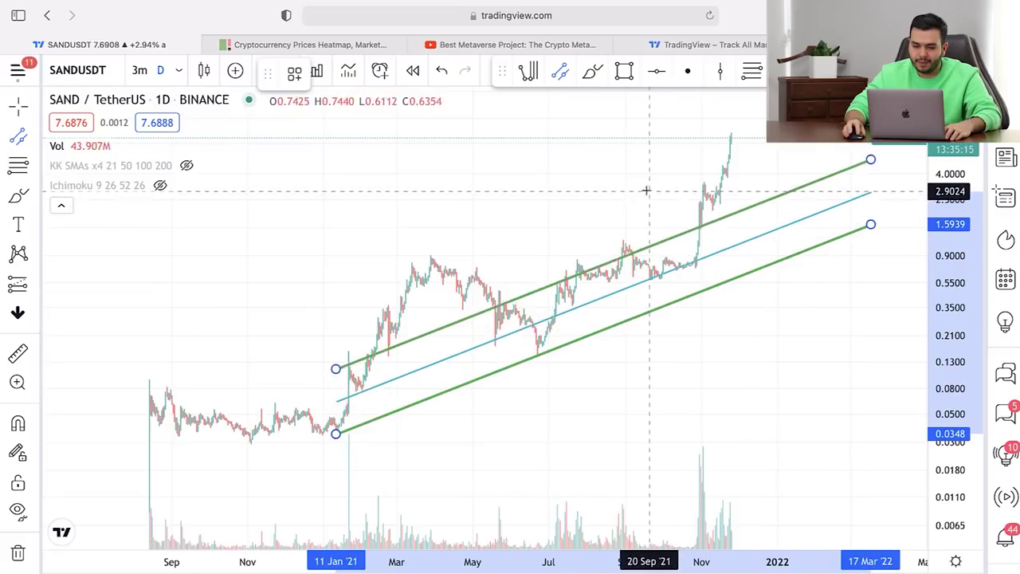
click(570, 137)
click(499, 141)
Zoom in on the latest candles and the coming months.
drag(497, 426, 689, 416)
scroll(690, 416, up, 5)
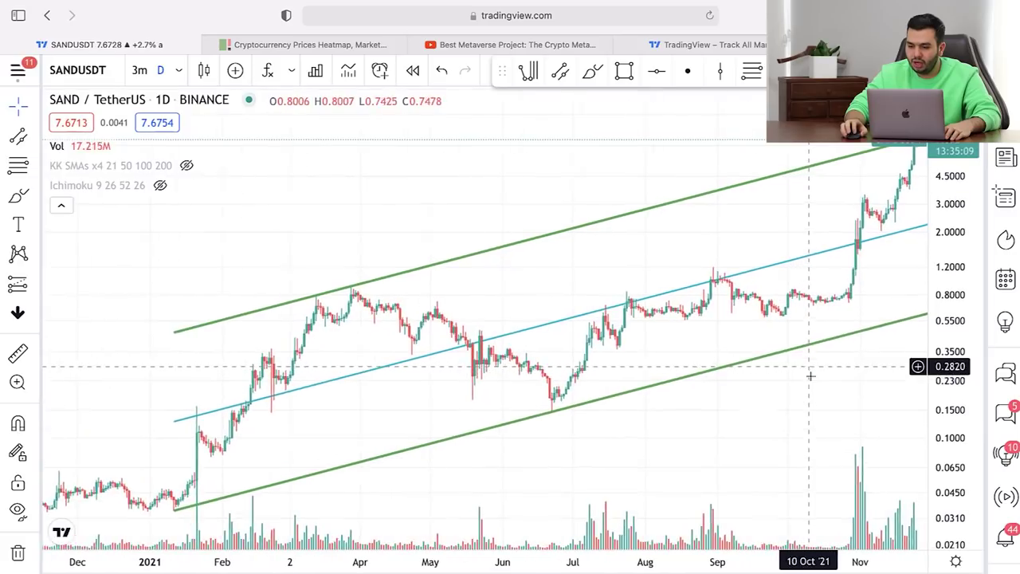
drag(810, 375, 601, 404)
scroll(716, 222, up, 8)
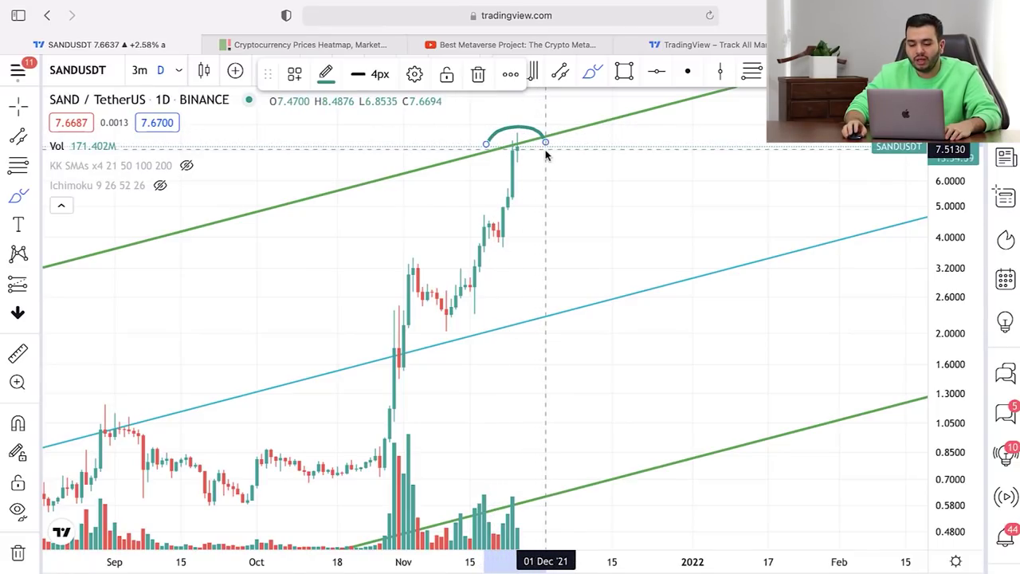
Brush a projected price path up along the channel, reshape its left end, then delete it.
scroll(476, 174, down, 8)
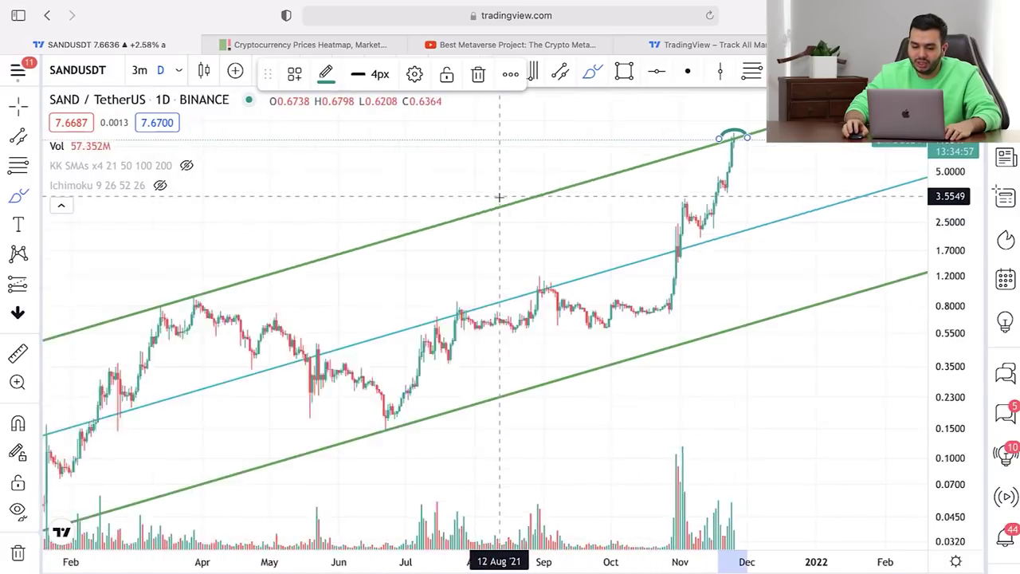
scroll(390, 335, down, 5)
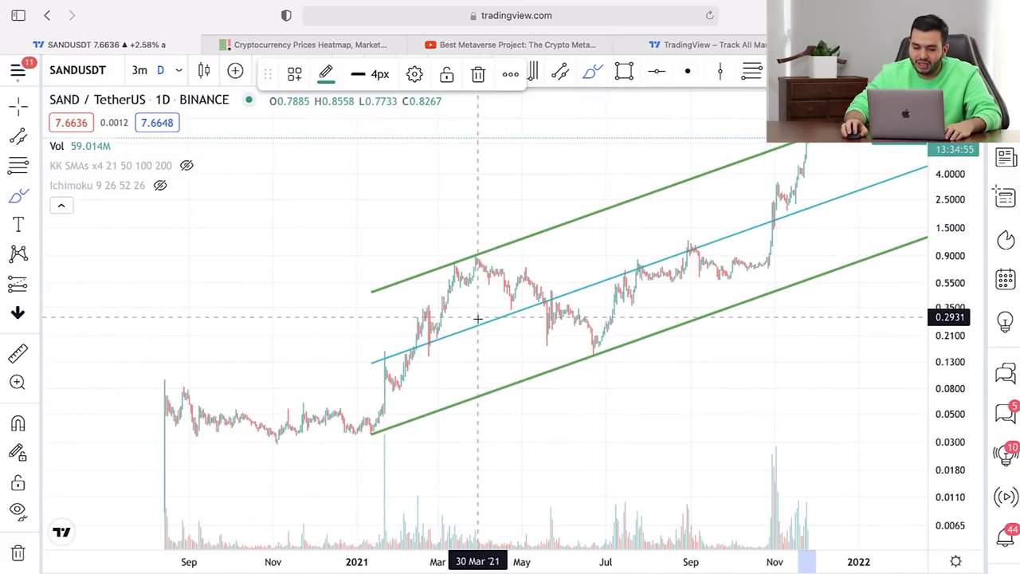
scroll(396, 356, up, 5)
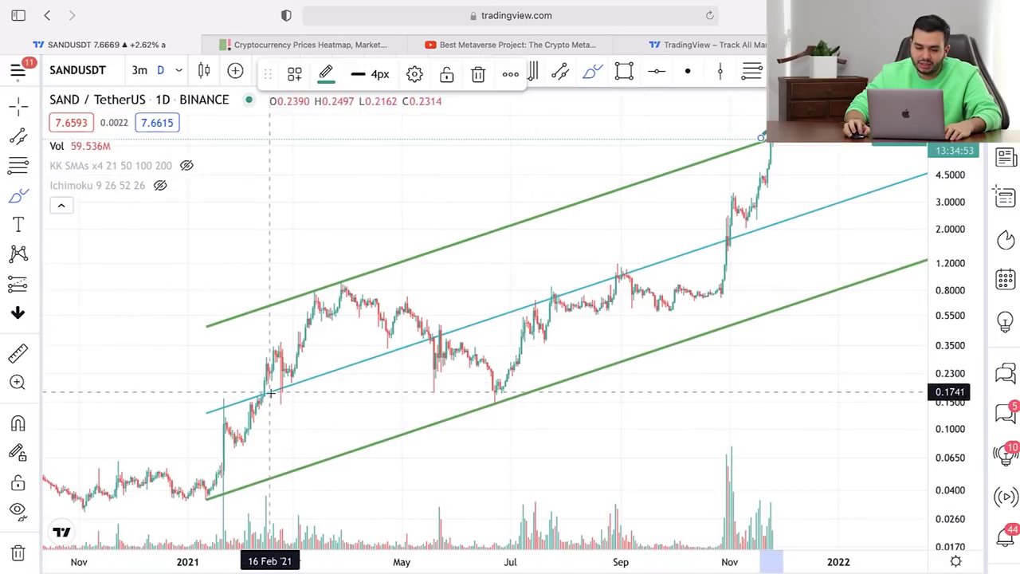
drag(253, 413, 307, 394)
mouse_move(361, 375)
mouse_down()
mouse_move(585, 286)
mouse_move(829, 212)
mouse_up()
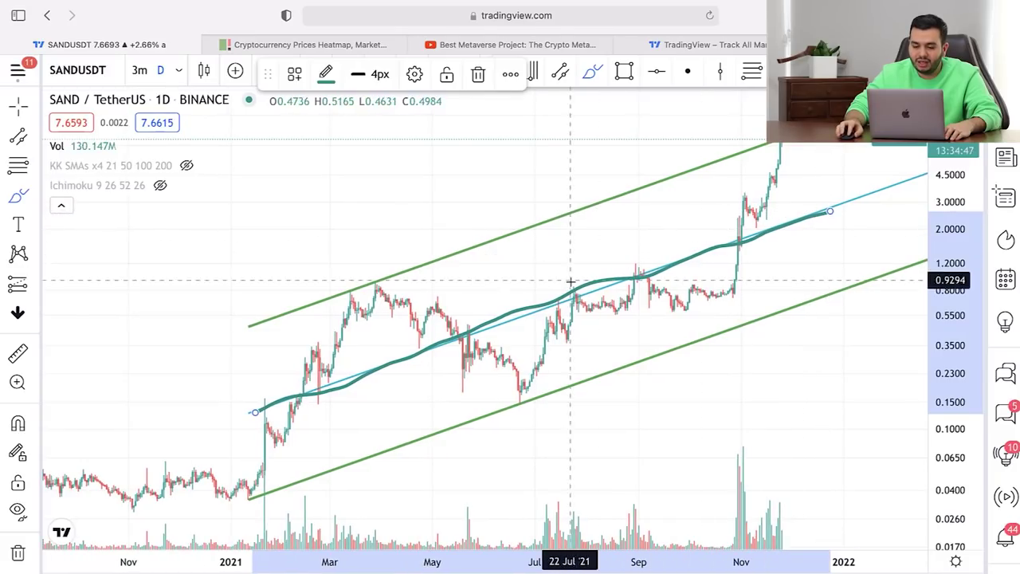
drag(375, 372, 374, 392)
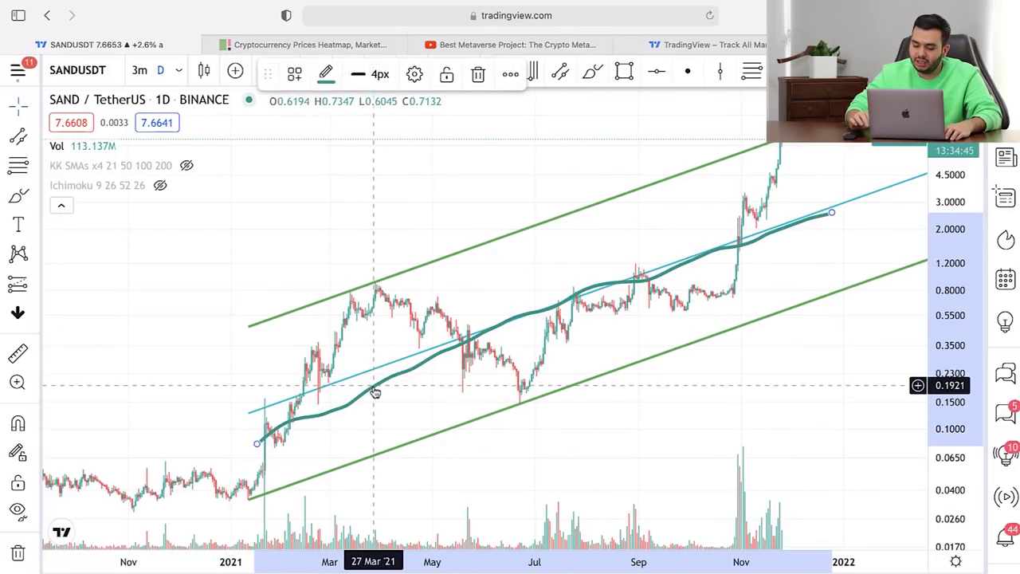
key(Delete)
Move the small arc sketch further right along the channel top.
scroll(725, 203, up, 5)
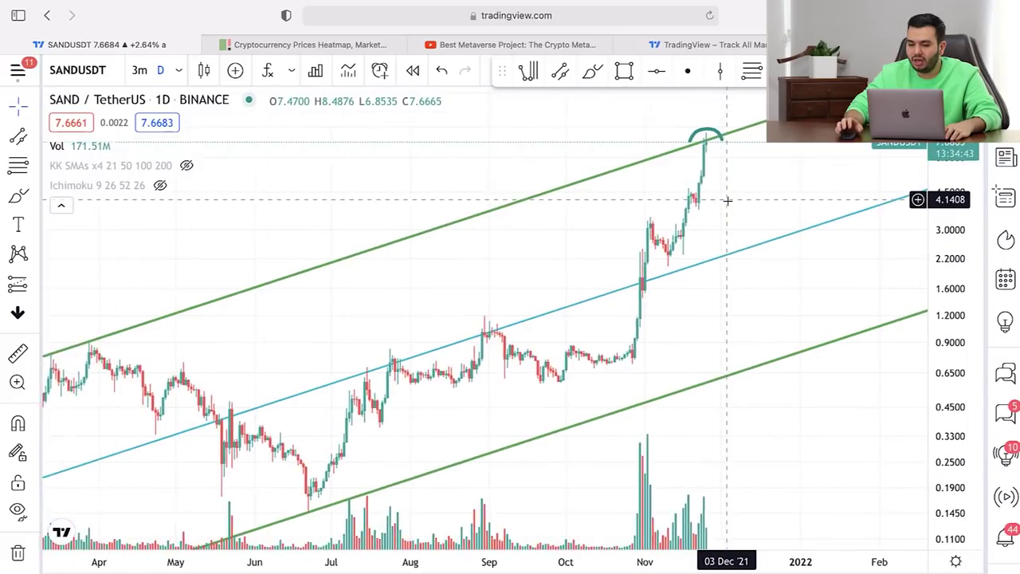
drag(586, 135, 664, 140)
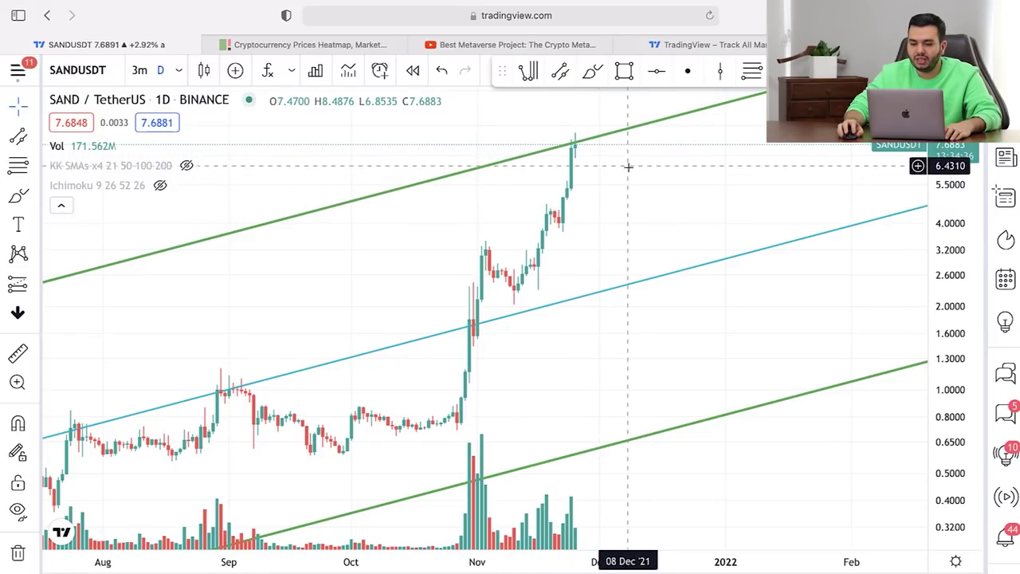
scroll(662, 200, down, 3)
scroll(661, 196, down, 3)
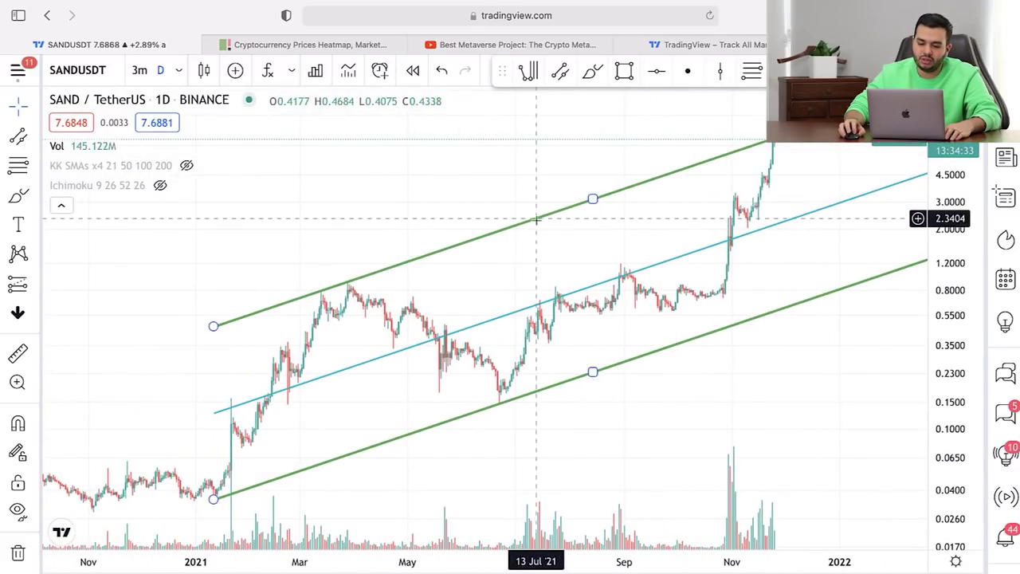
drag(480, 183, 369, 189)
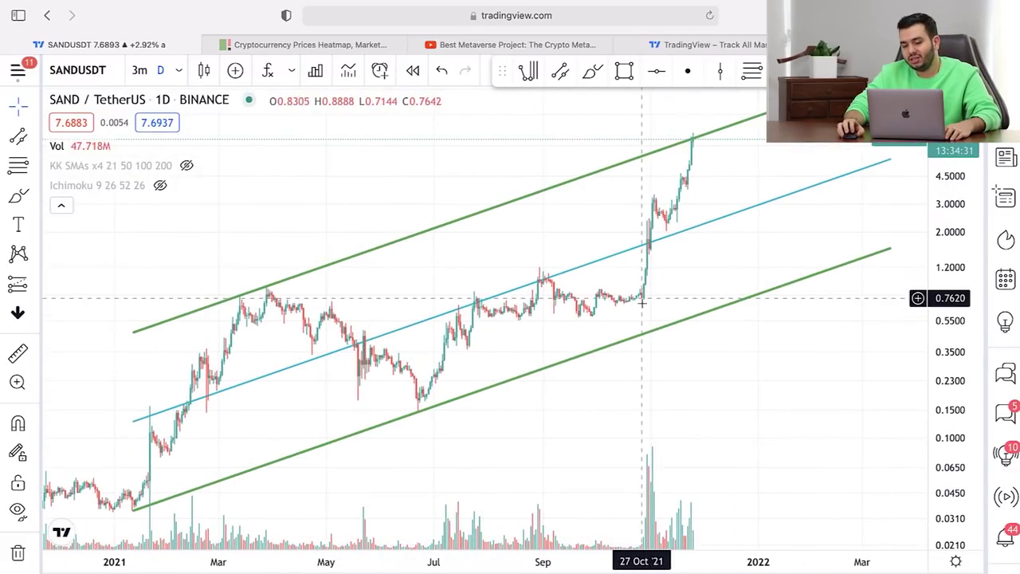
scroll(535, 310, up, 3)
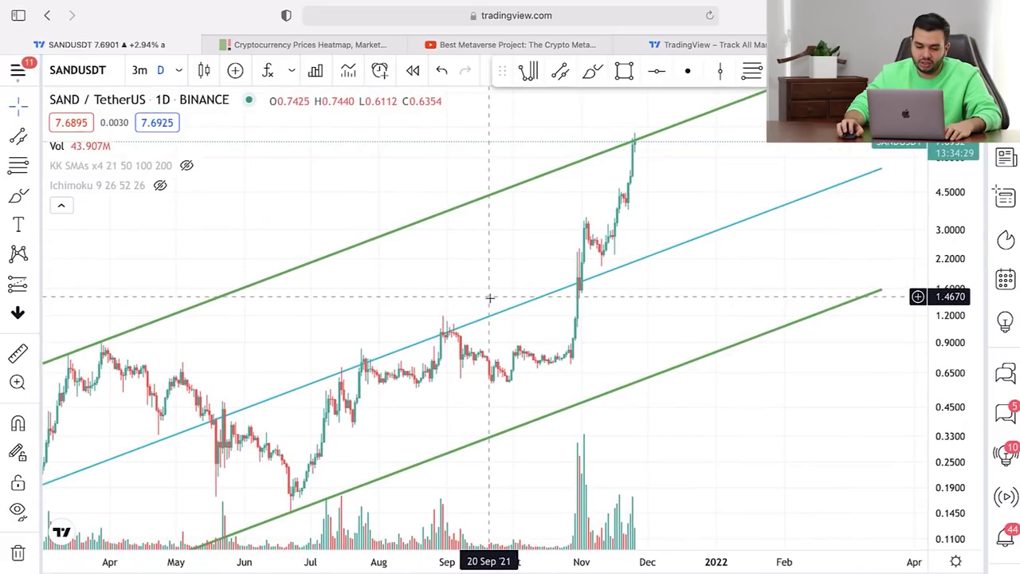
click(16, 135)
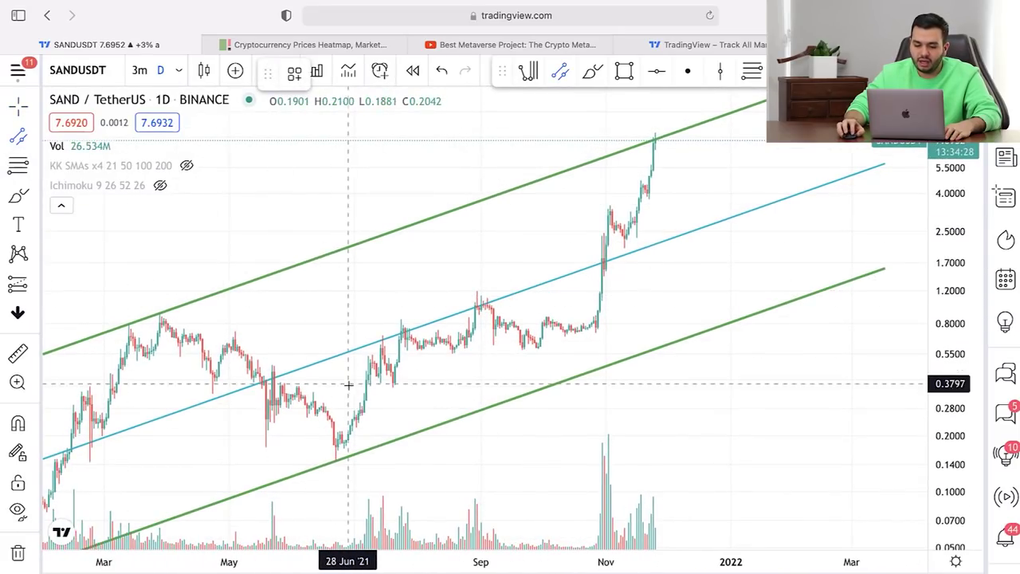
click(337, 460)
click(763, 253)
drag(701, 283, 592, 181)
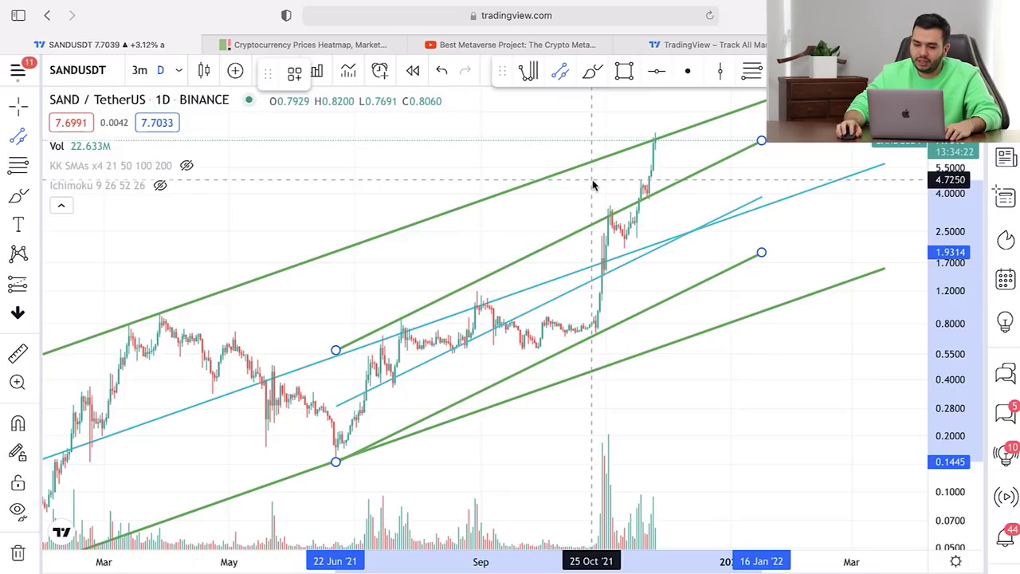
drag(592, 181, 463, 130)
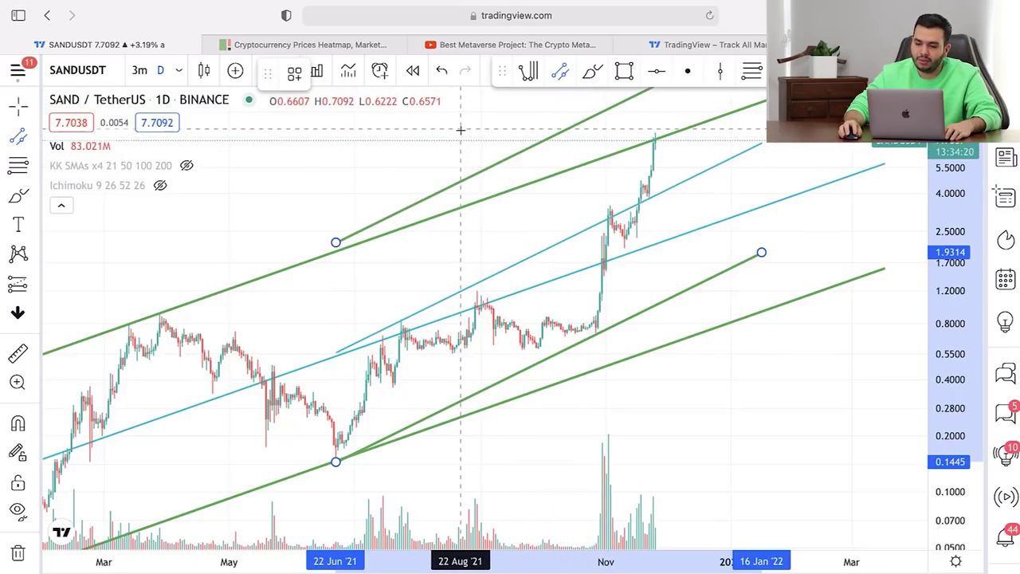
key(Delete)
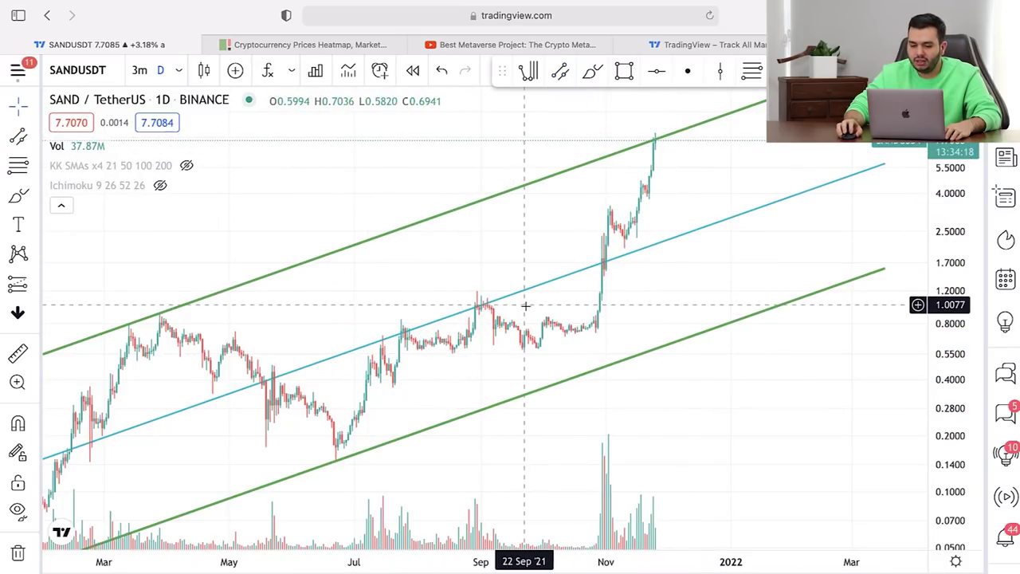
scroll(619, 319, down, 5)
scroll(612, 371, down, 2)
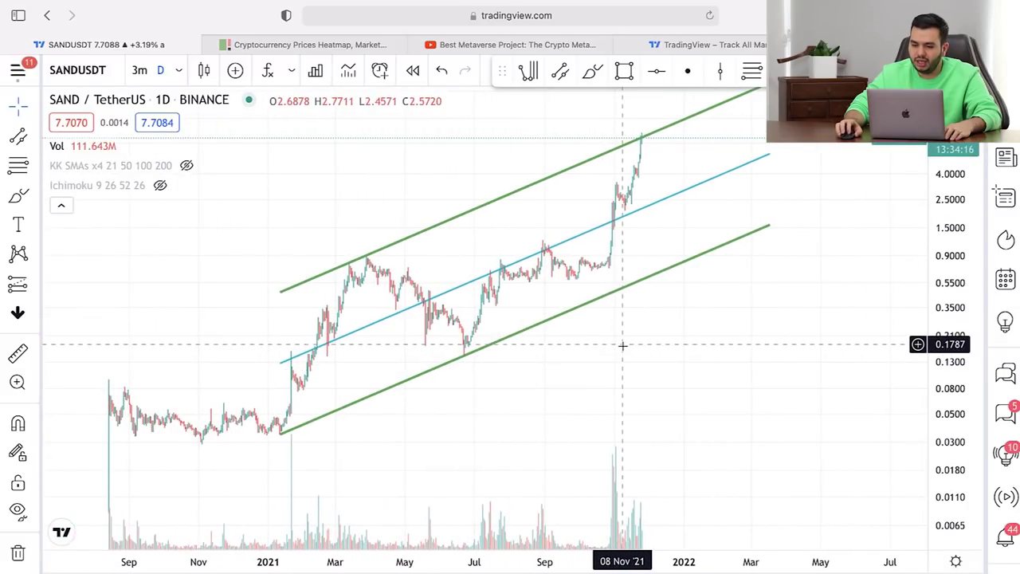
scroll(622, 346, up, 5)
drag(534, 346, 678, 334)
scroll(662, 328, up, 2)
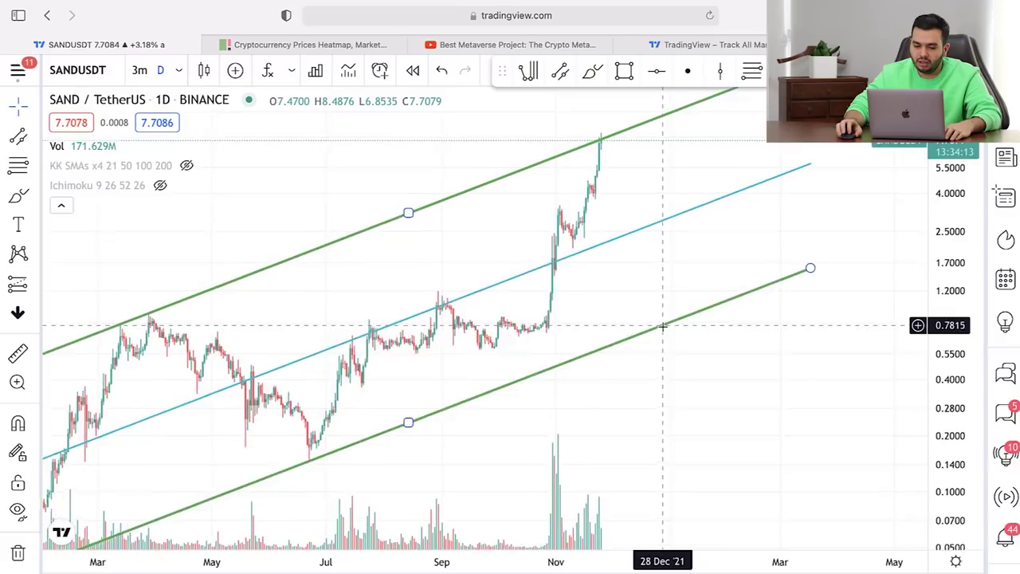
Brush a trial path up from the June low, delete it, and select Trend-Based Fib Extension.
click(18, 195)
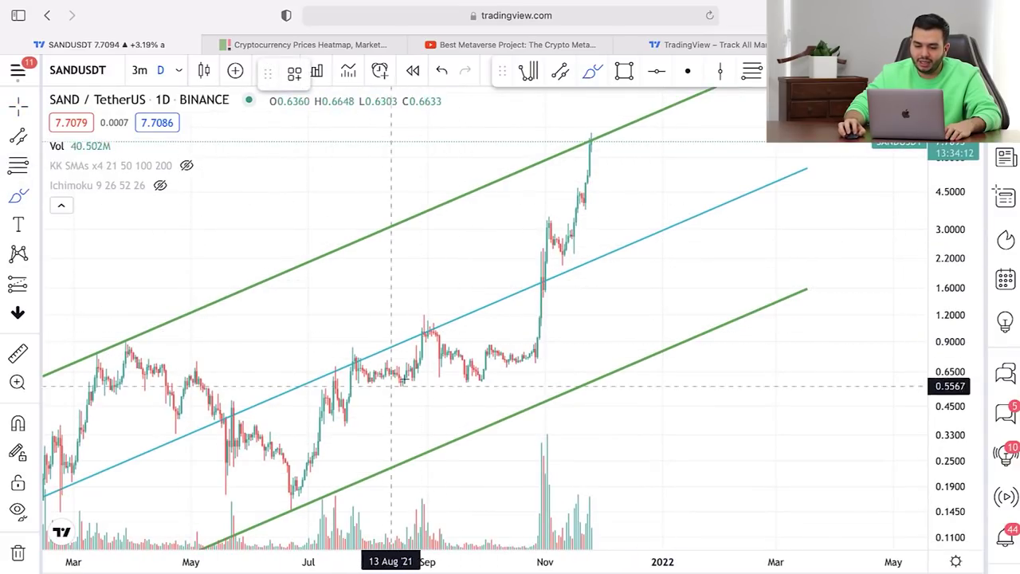
mouse_move(291, 502)
mouse_down()
mouse_move(364, 367)
mouse_move(545, 346)
mouse_move(613, 153)
mouse_up()
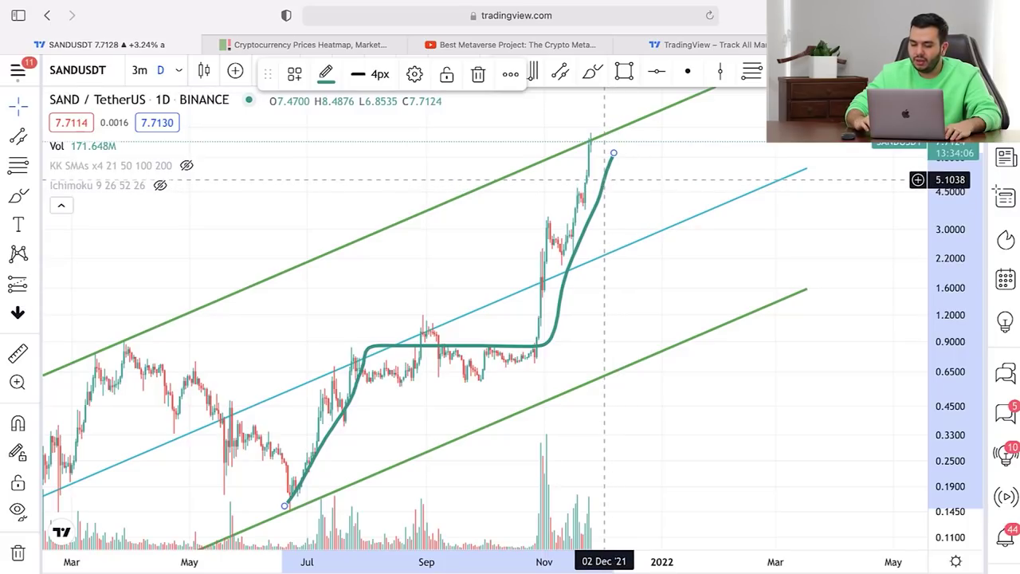
key(Delete)
mouse_move(66, 188)
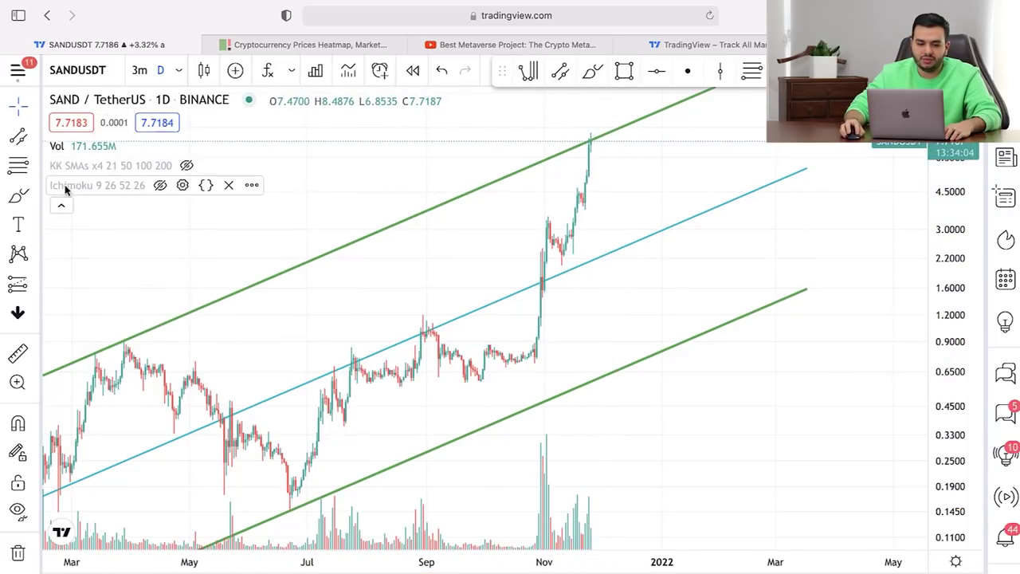
click(36, 169)
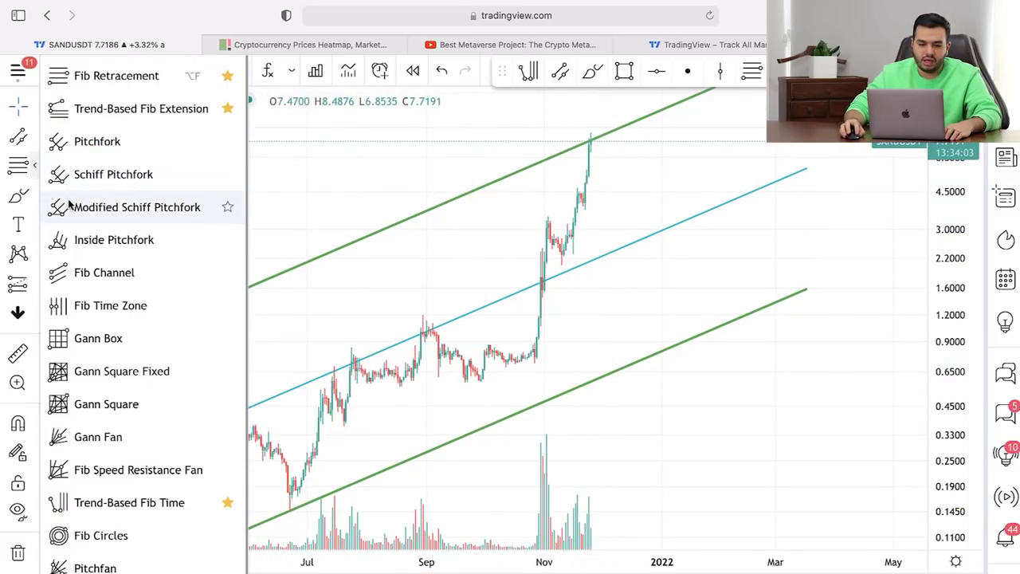
Place a Trend-Based Fib Extension from 0 (0.1471) to 1.272 (9.6793) and nudge its first anchor.
click(106, 119)
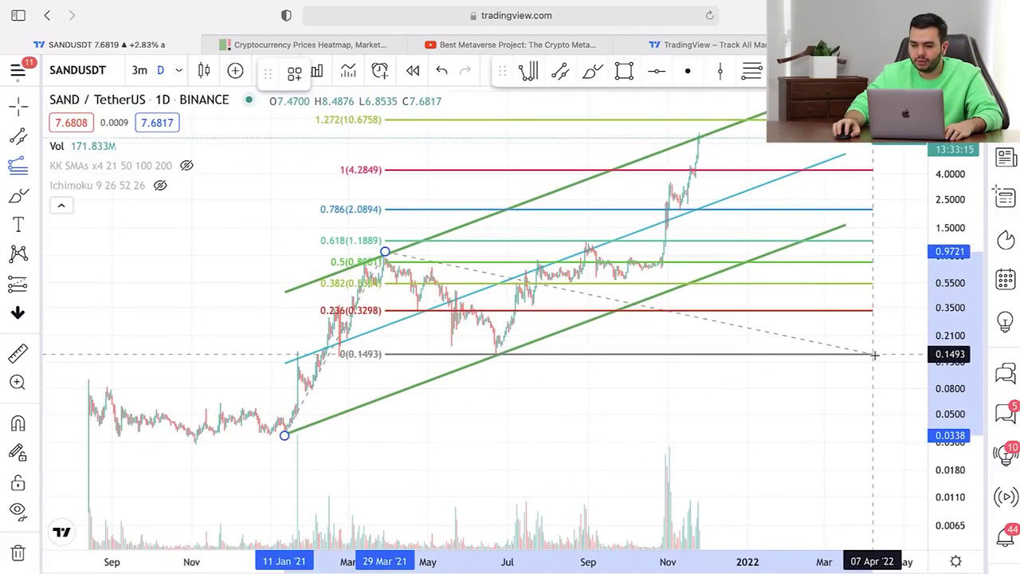
click(878, 356)
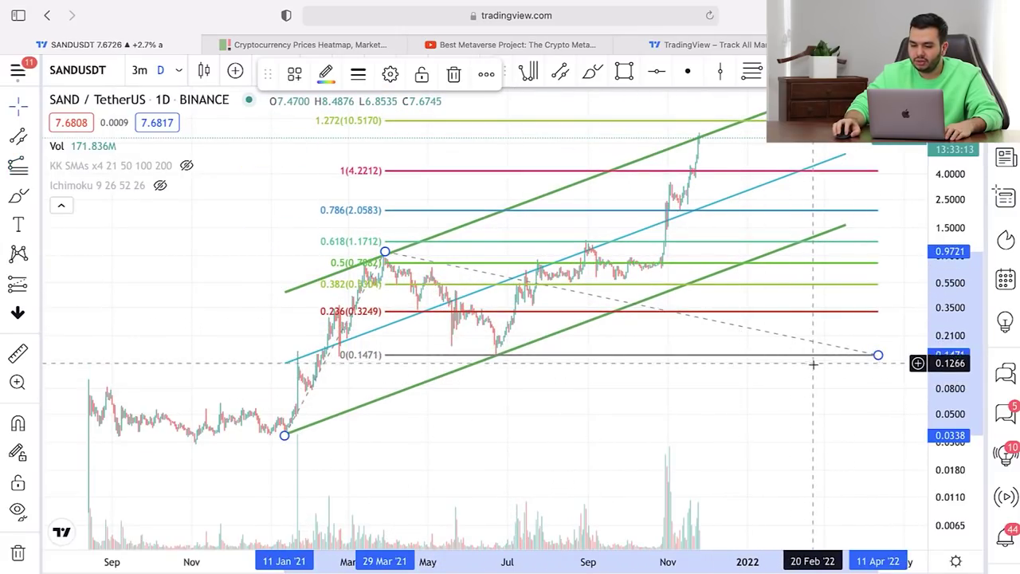
click(759, 358)
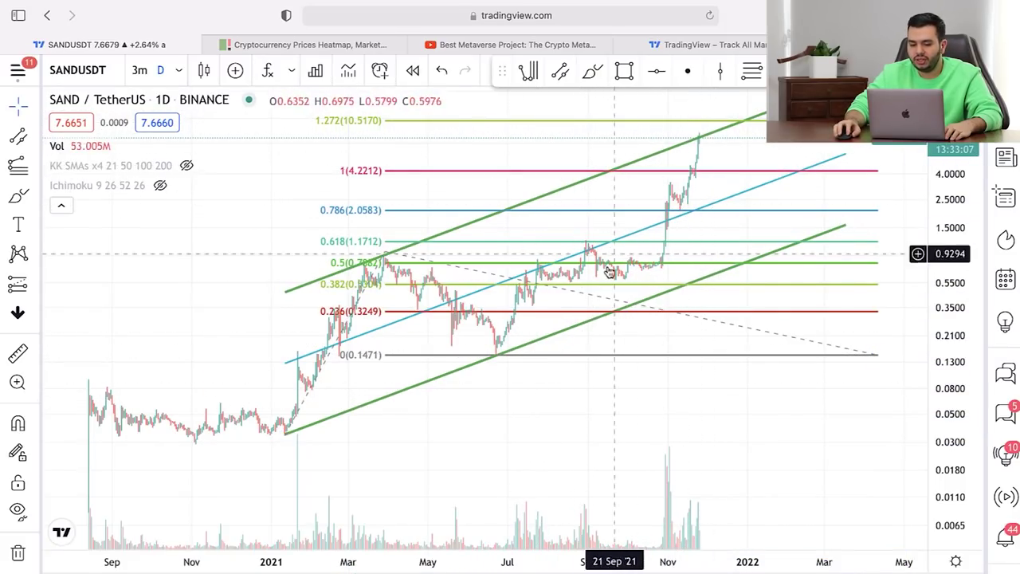
scroll(584, 345, up, 2)
click(272, 312)
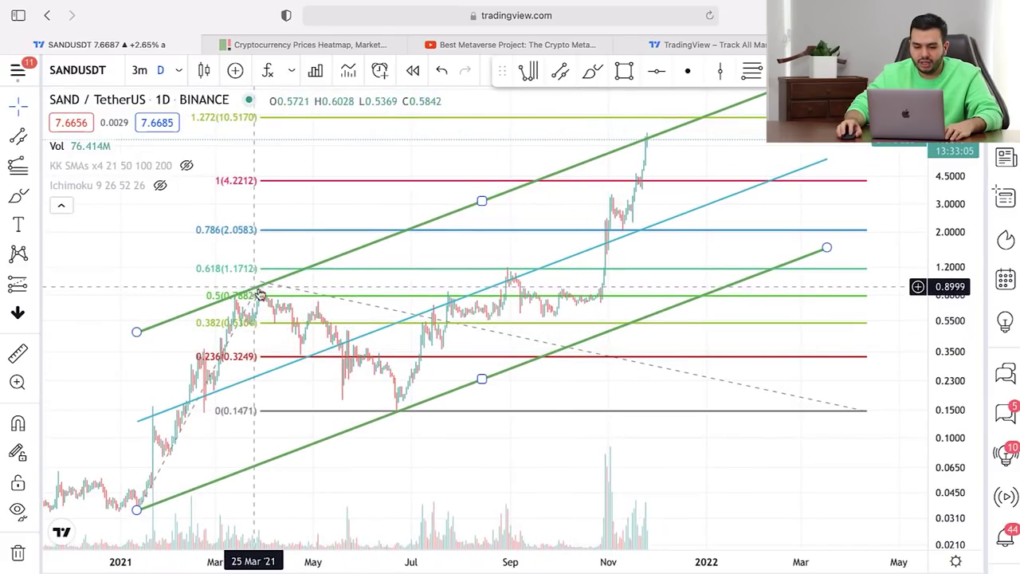
drag(261, 282, 249, 286)
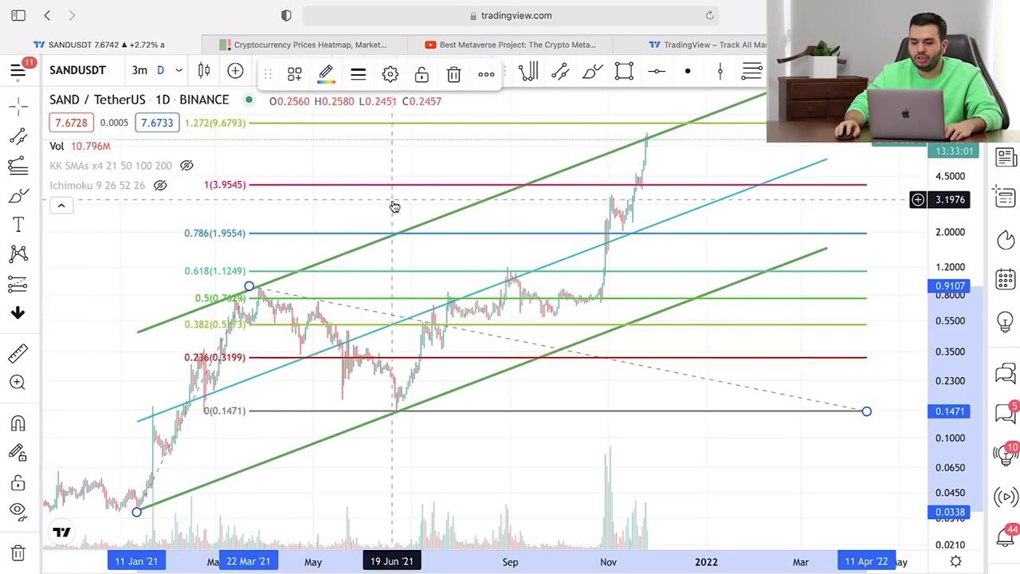
click(21, 198)
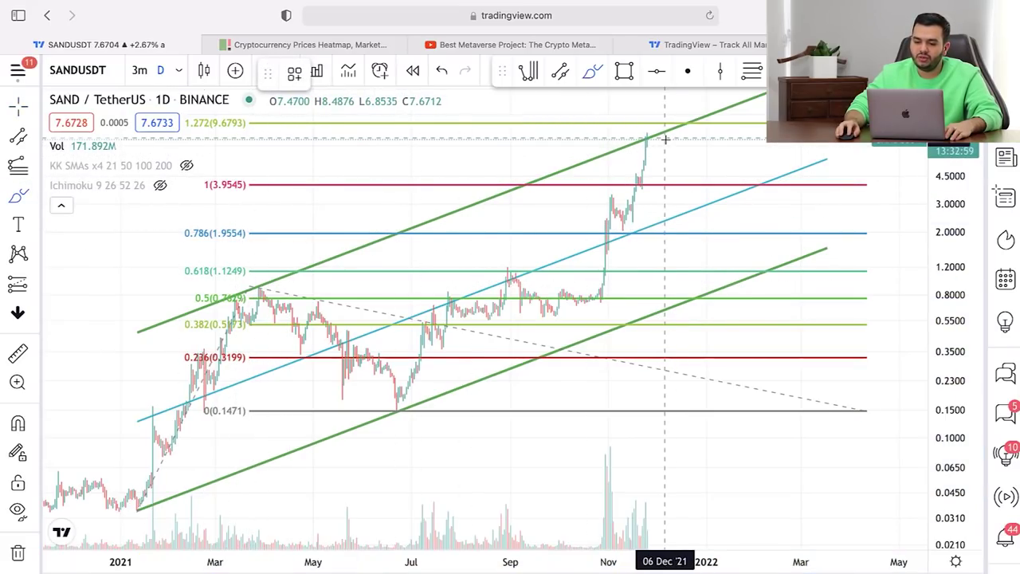
Circle the latest price peak with the Brush, then delete that circle.
drag(665, 140, 666, 148)
drag(662, 185, 611, 169)
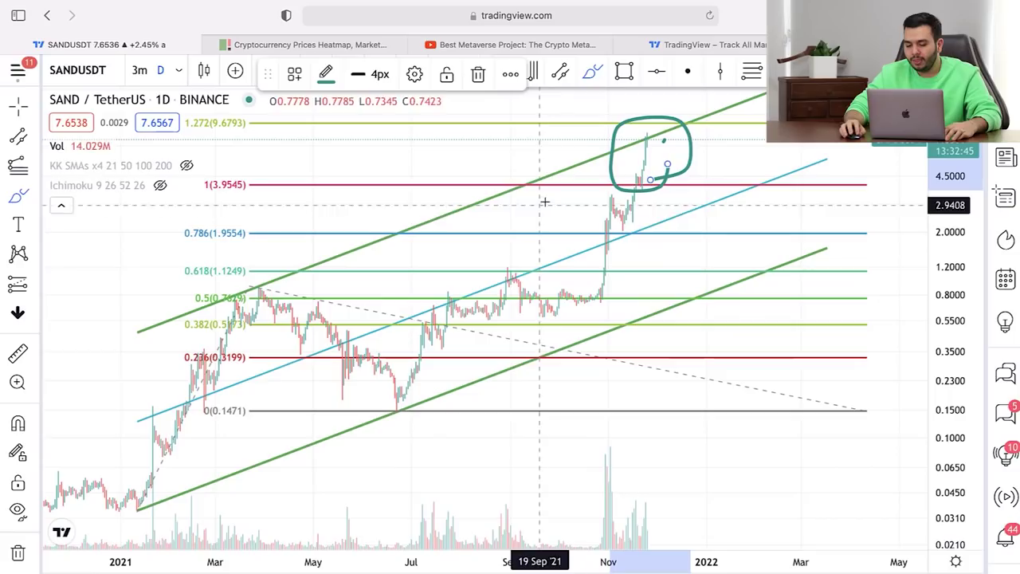
scroll(557, 199, up, 3)
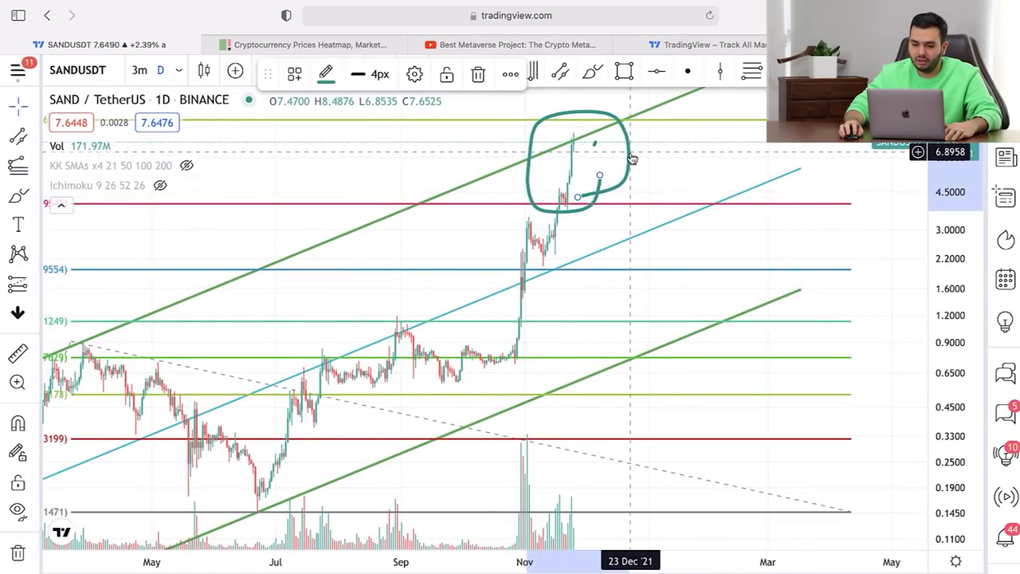
key(Delete)
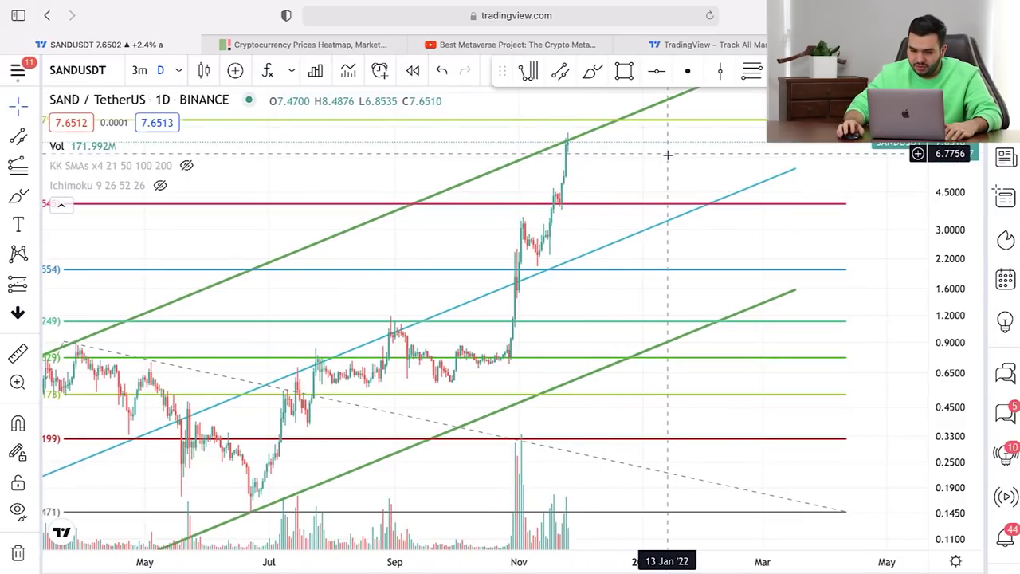
scroll(664, 163, down, 5)
scroll(580, 172, down, 2)
scroll(674, 210, up, 5)
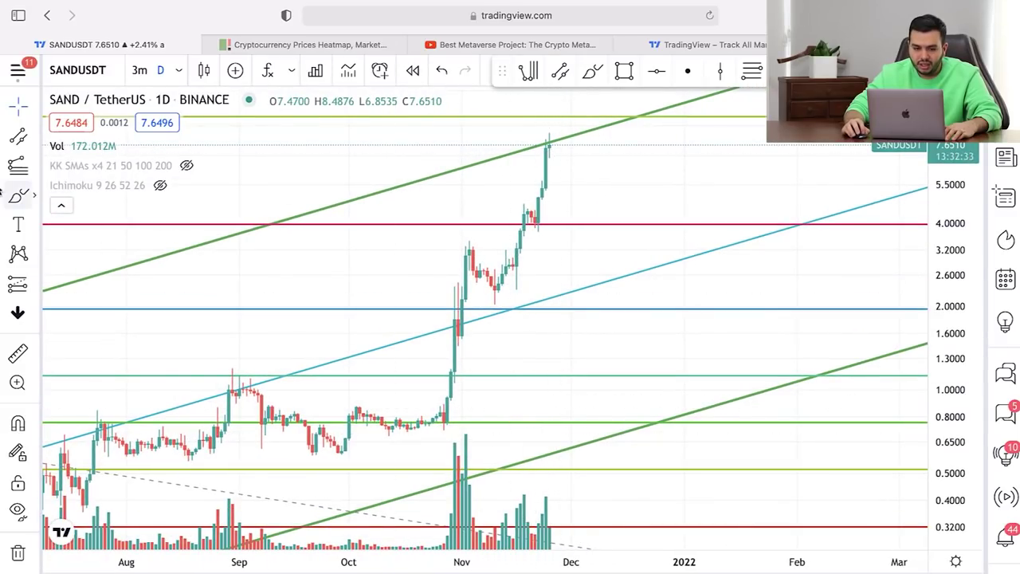
Brush two pullback hook strokes at the lower channel line and delete the Fib extension.
click(14, 197)
mouse_move(587, 431)
mouse_down()
mouse_move(522, 486)
mouse_move(535, 493)
mouse_up()
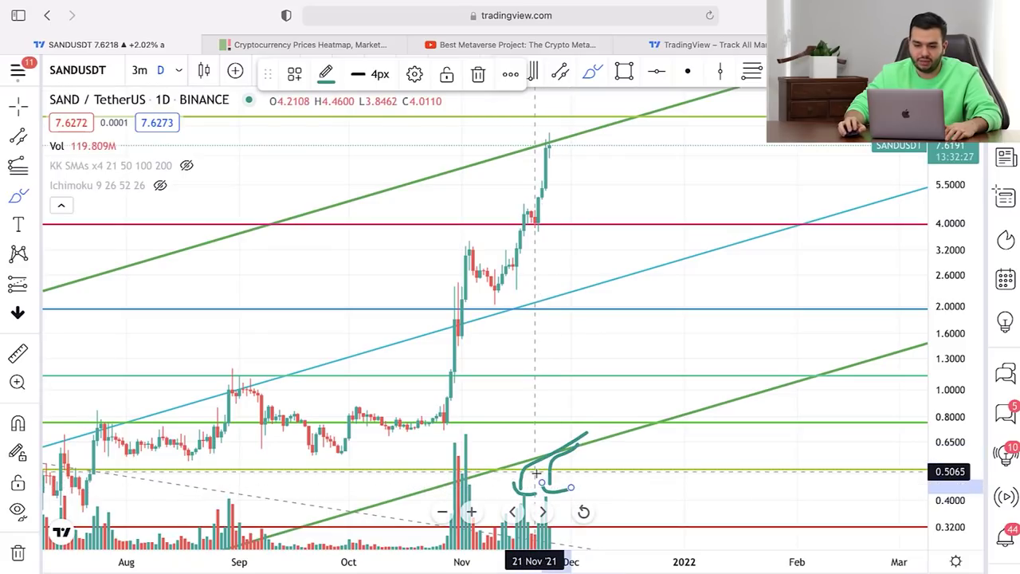
drag(541, 482, 570, 486)
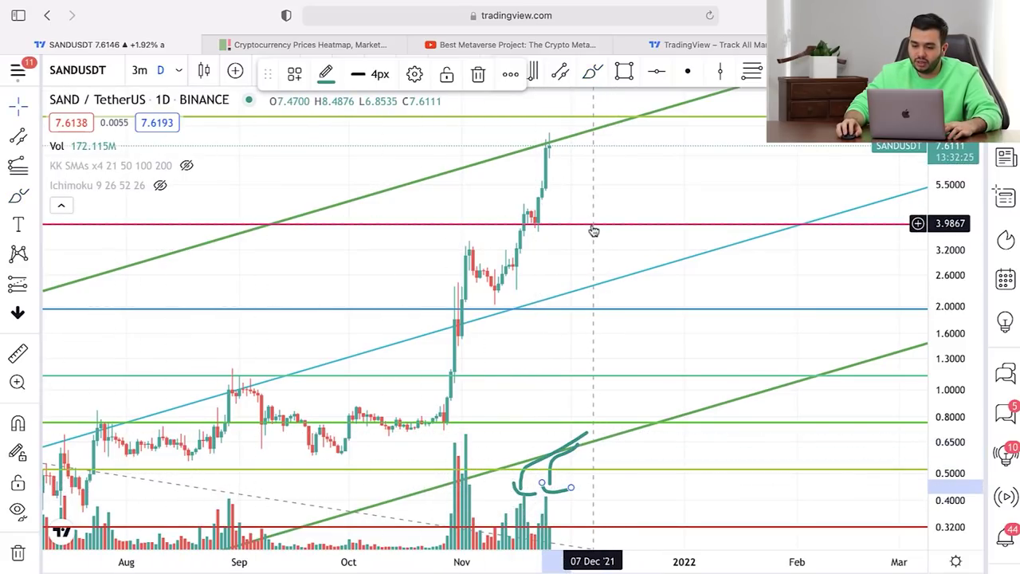
key(Delete)
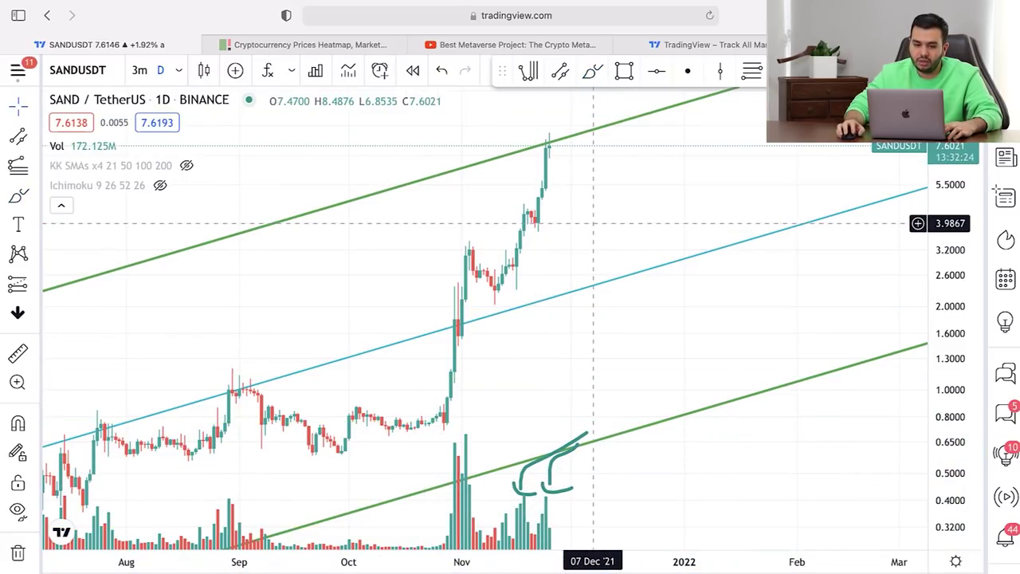
Change the chart interval to 4 hours, then to 1 hour.
click(179, 72)
click(206, 389)
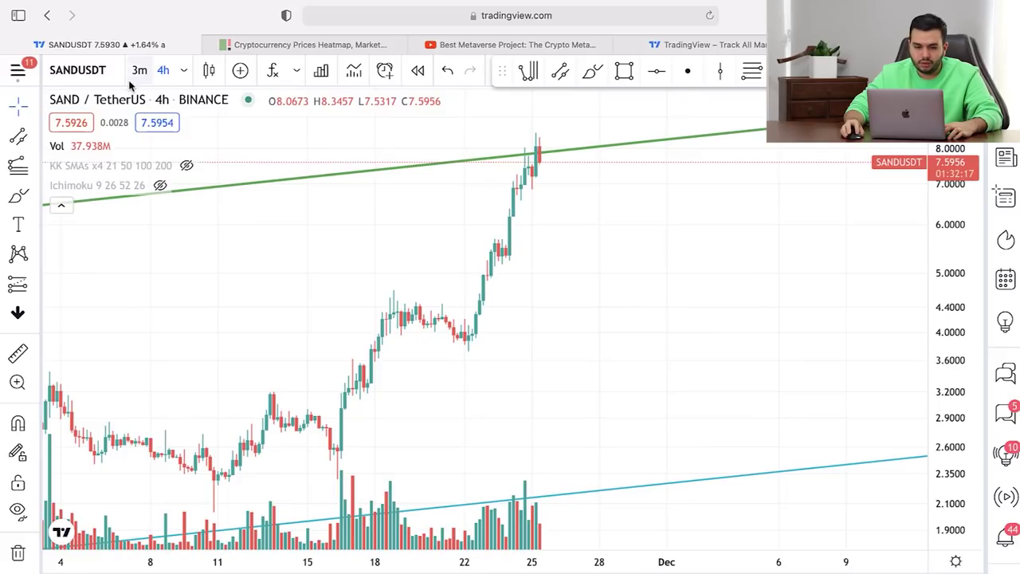
click(176, 71)
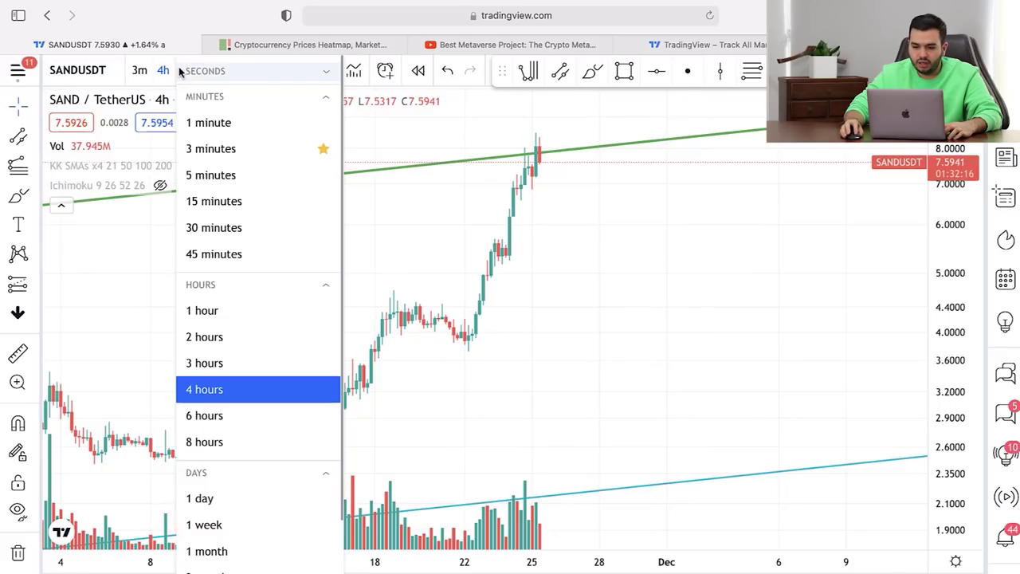
click(235, 318)
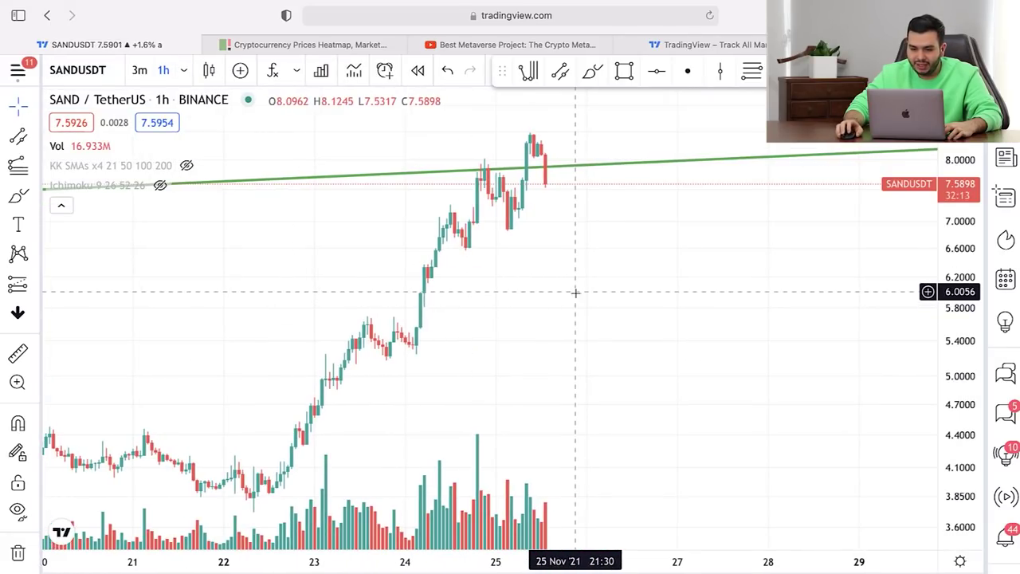
scroll(575, 293, up, 3)
click(17, 197)
Brush arcs over the recent 1h highs and a downward arrow projecting a pullback toward 5.5.
mouse_move(339, 215)
mouse_down()
mouse_move(364, 200)
mouse_move(400, 201)
mouse_move(421, 156)
mouse_move(501, 136)
mouse_up()
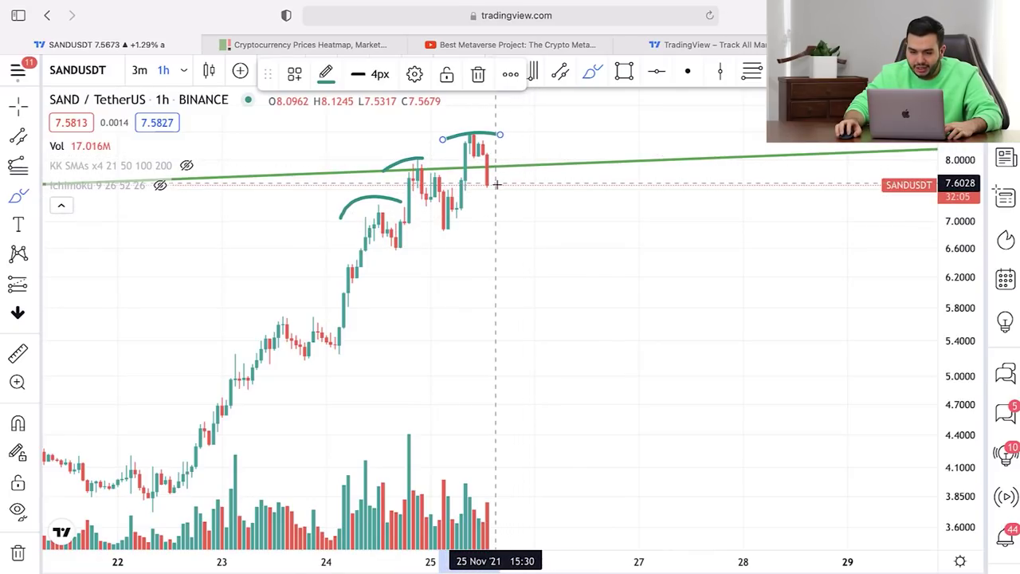
drag(495, 184, 539, 297)
drag(552, 331, 557, 334)
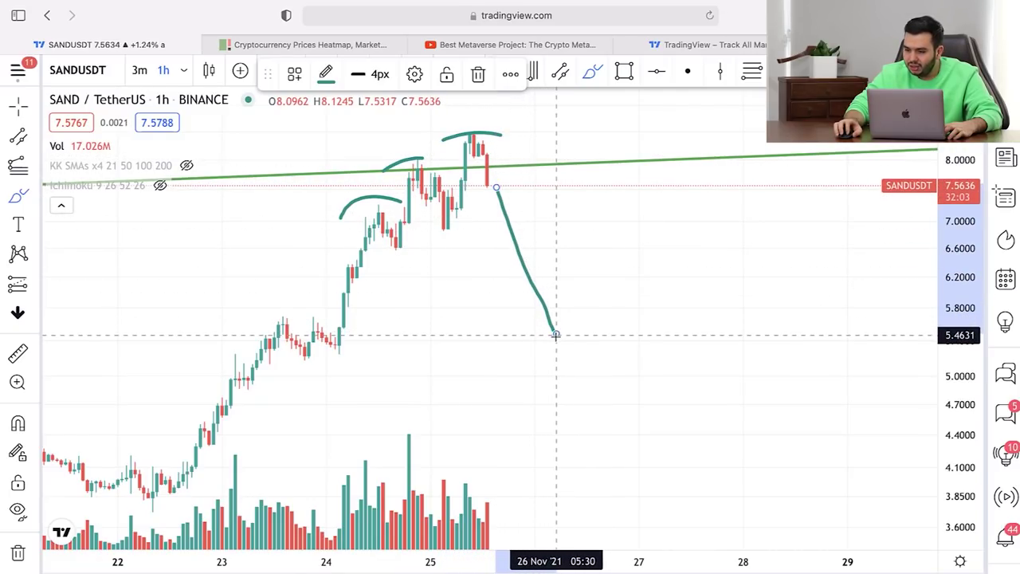
scroll(506, 332, down, 5)
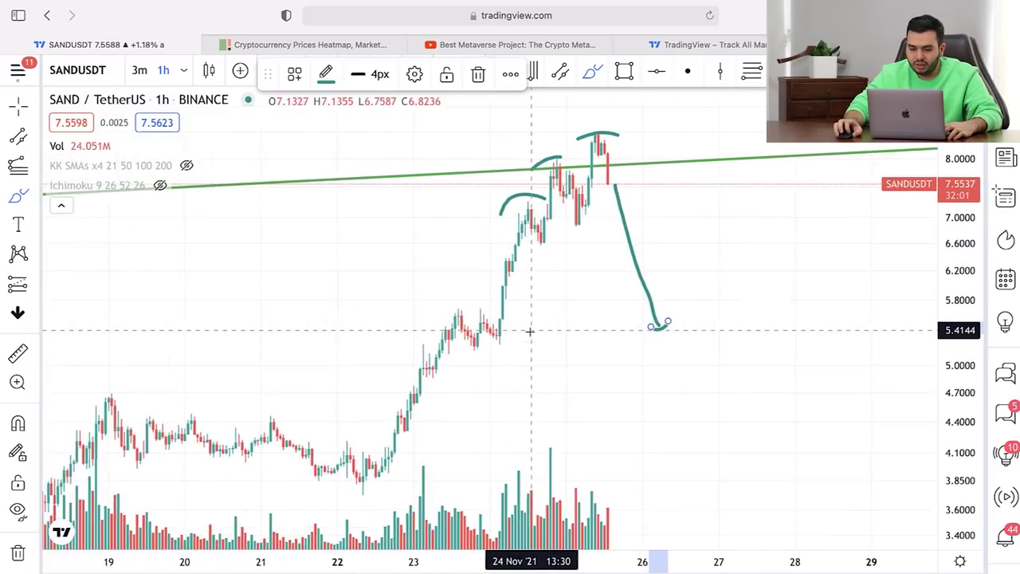
drag(674, 280, 594, 233)
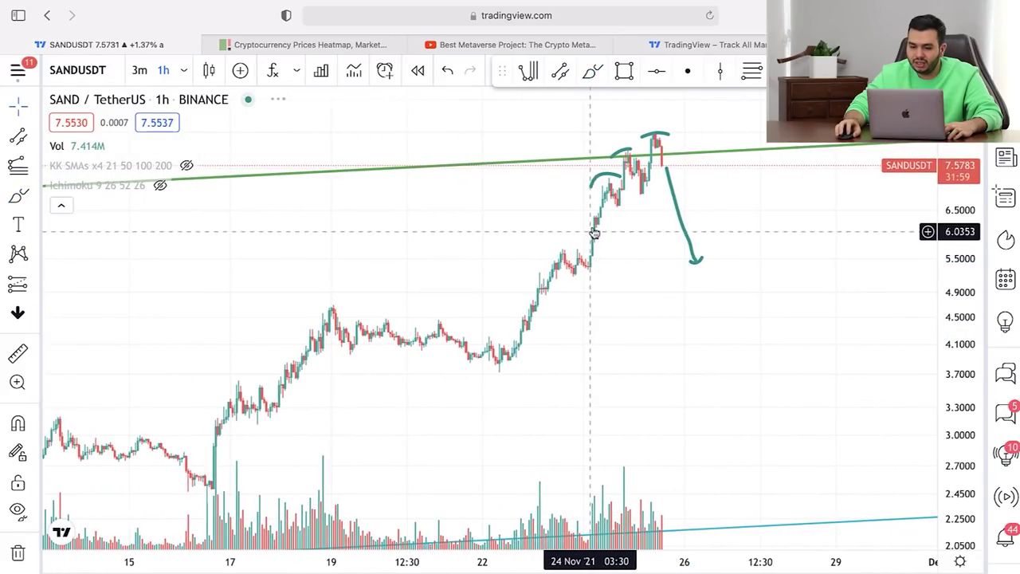
click(37, 137)
click(79, 136)
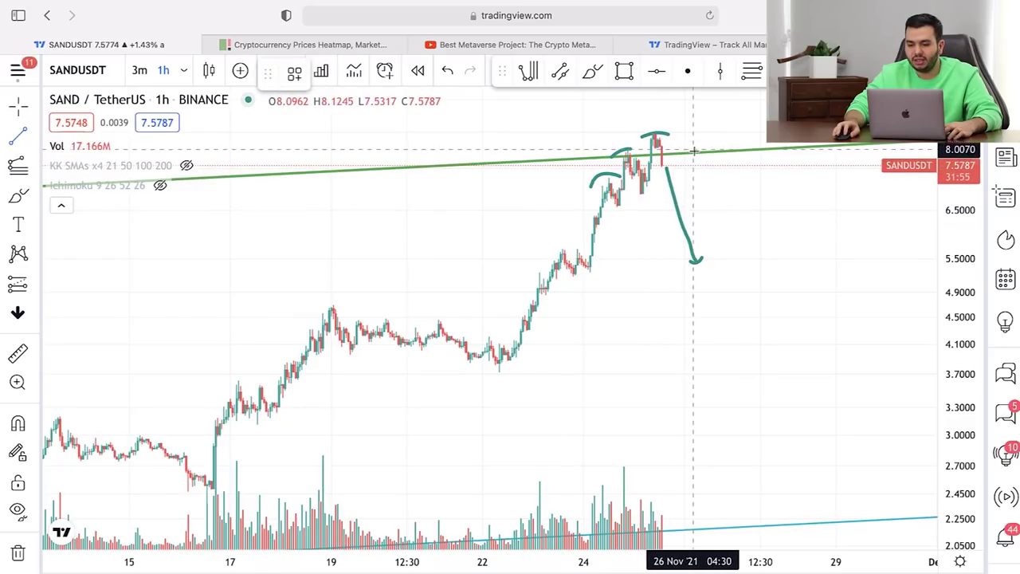